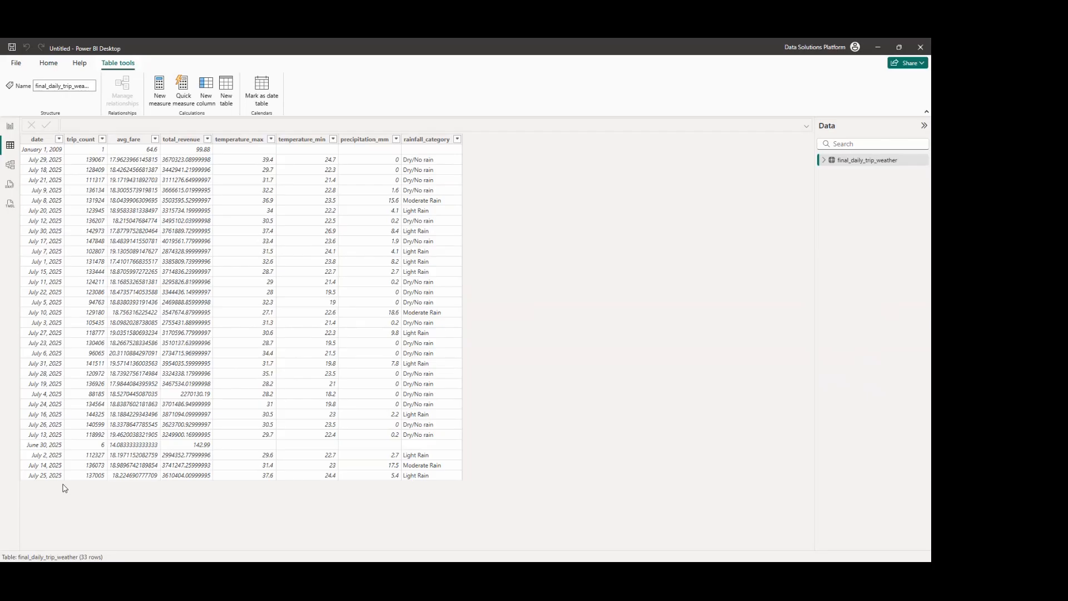
- Switch to the Databricks notebook and examine the query results for the hive_metastore.gold_nyc.final_daily_trip_weather table, from first to last row
click(878, 52)
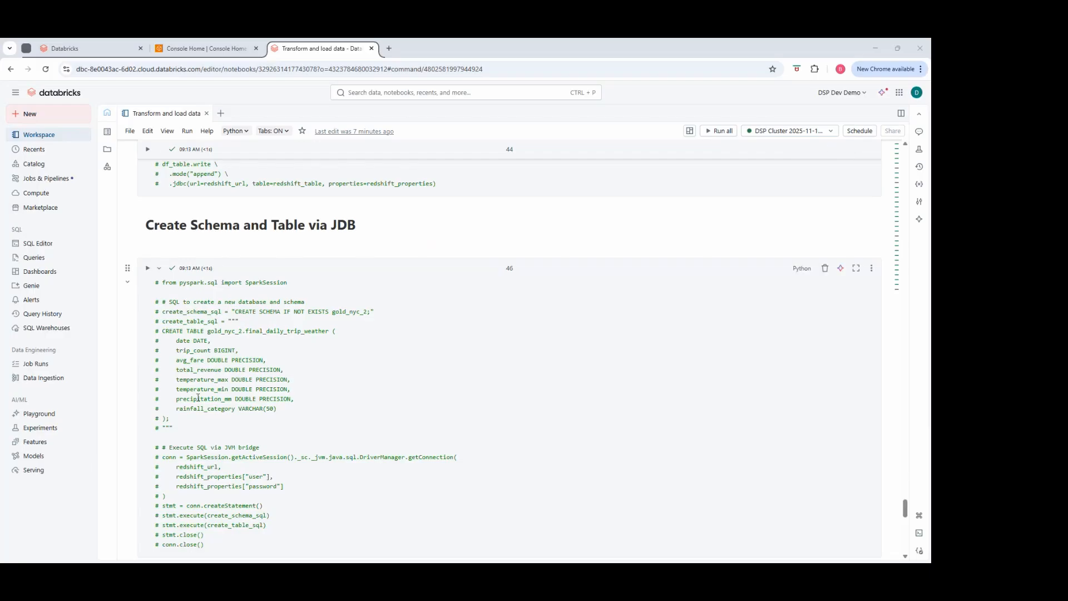
scroll(200, 394, up, 10)
scroll(199, 395, up, 10)
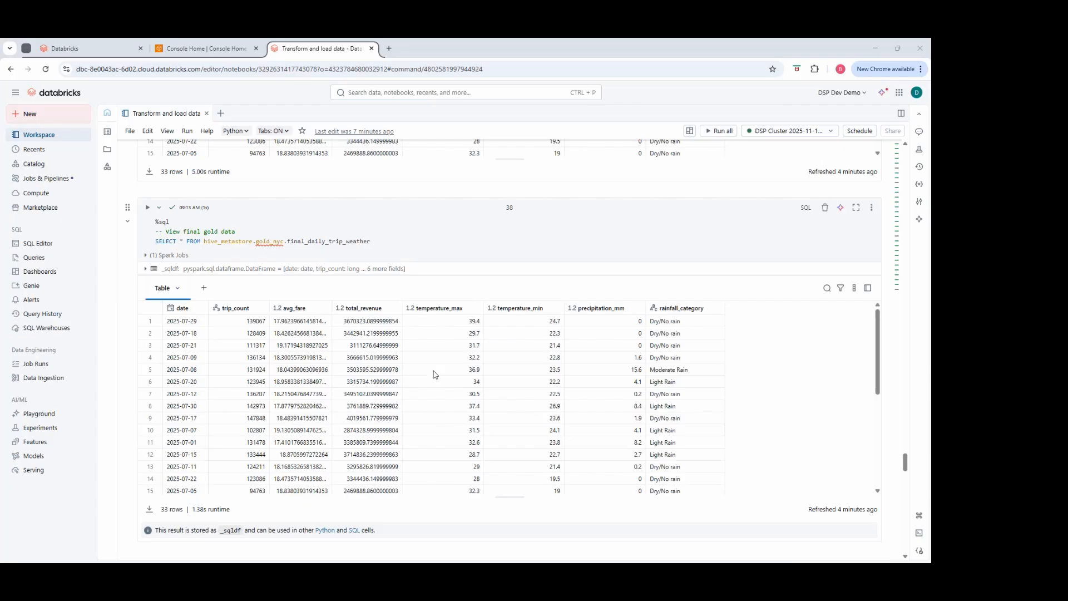
scroll(436, 383, down, 3)
scroll(436, 388, down, 2)
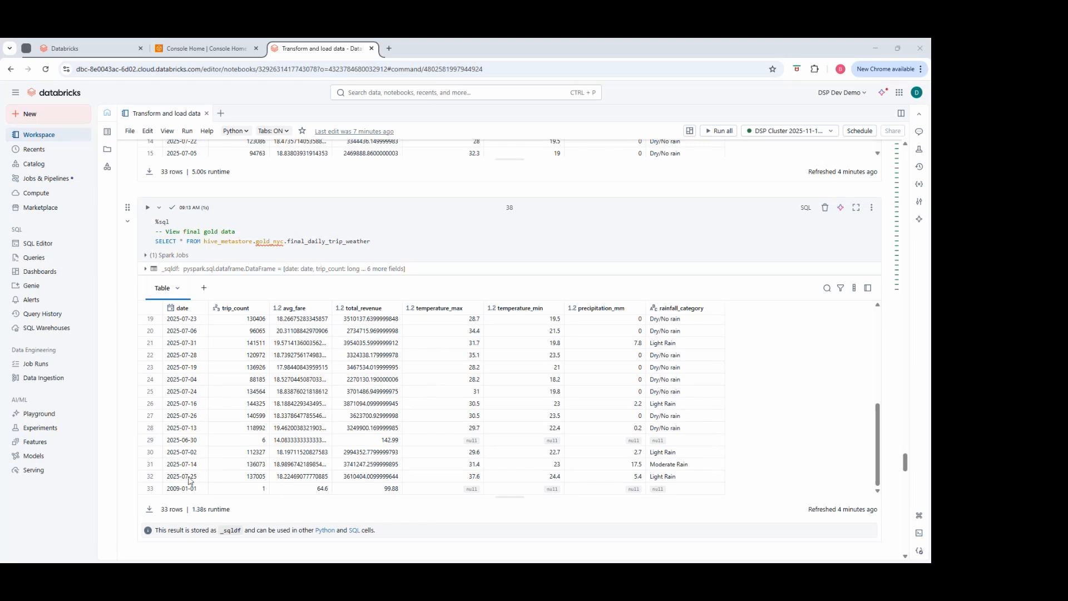
scroll(190, 481, up, 5)
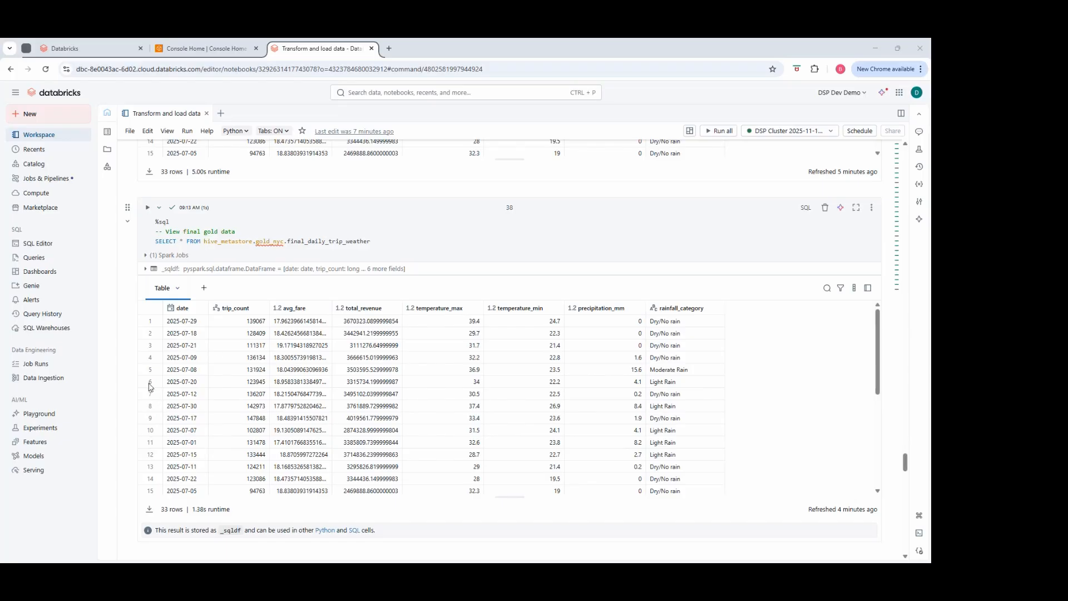
scroll(823, 290, up, 4)
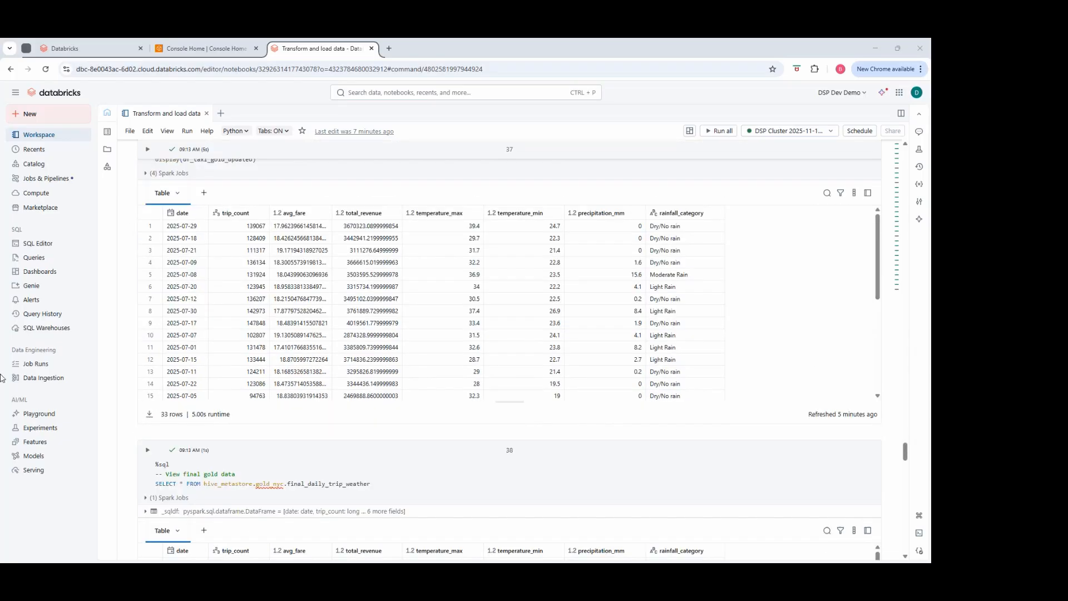
- Review the notebook's opening cells that mount the AWS S3 bucket to DBFS and list the files under /mnt
drag(905, 450, 895, 144)
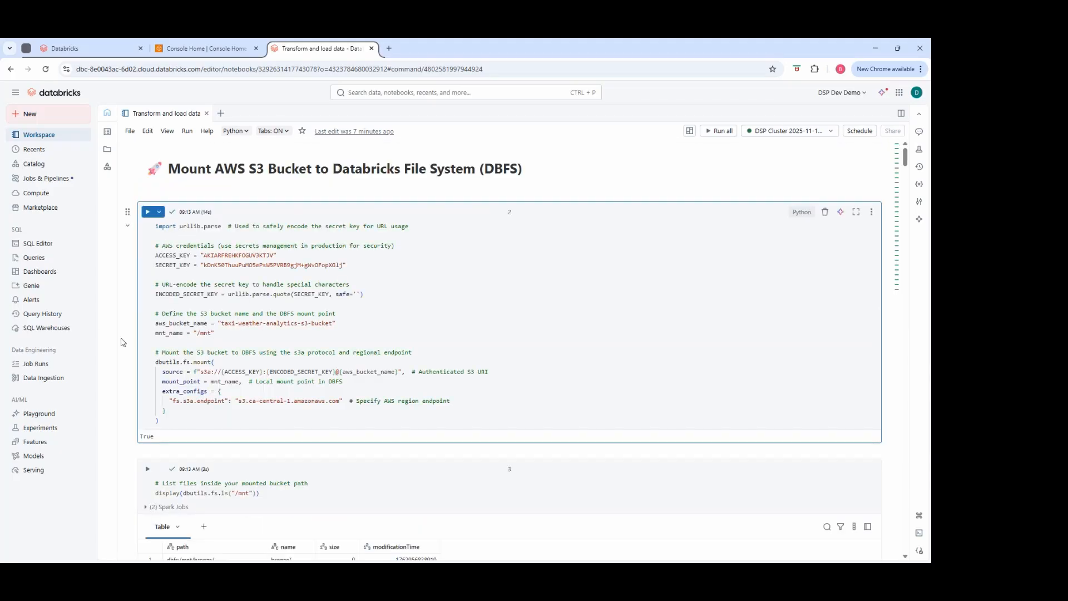
scroll(133, 370, down, 3)
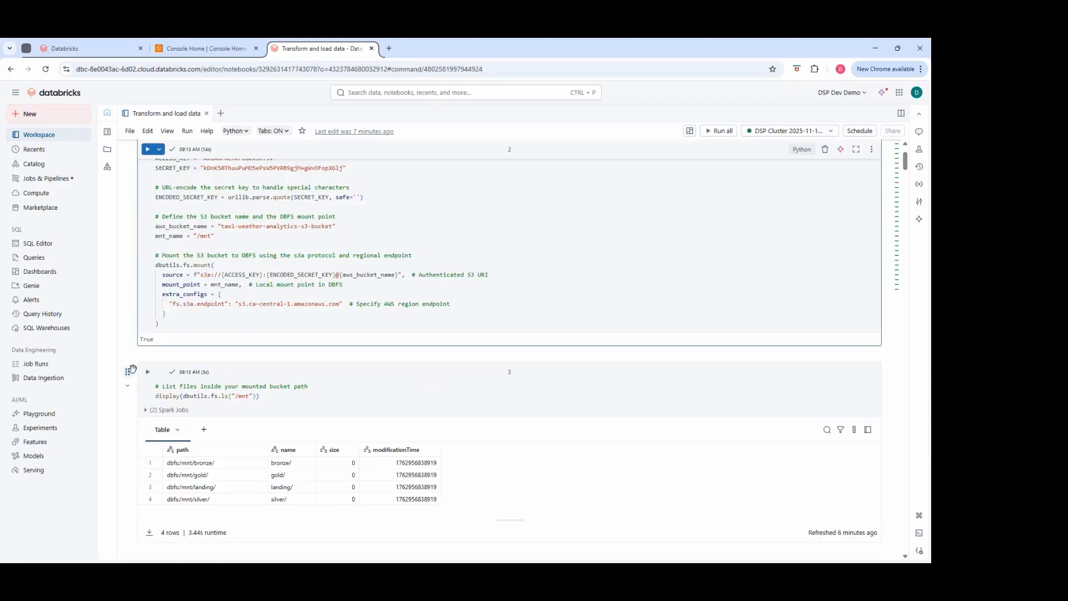
scroll(134, 373, up, 3)
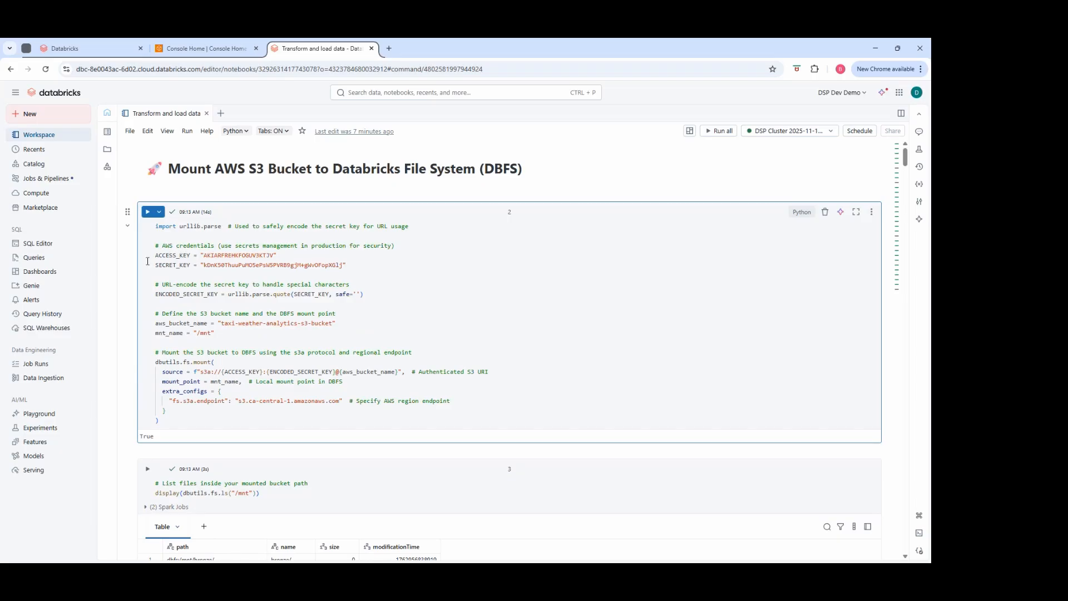
scroll(127, 419, down, 2)
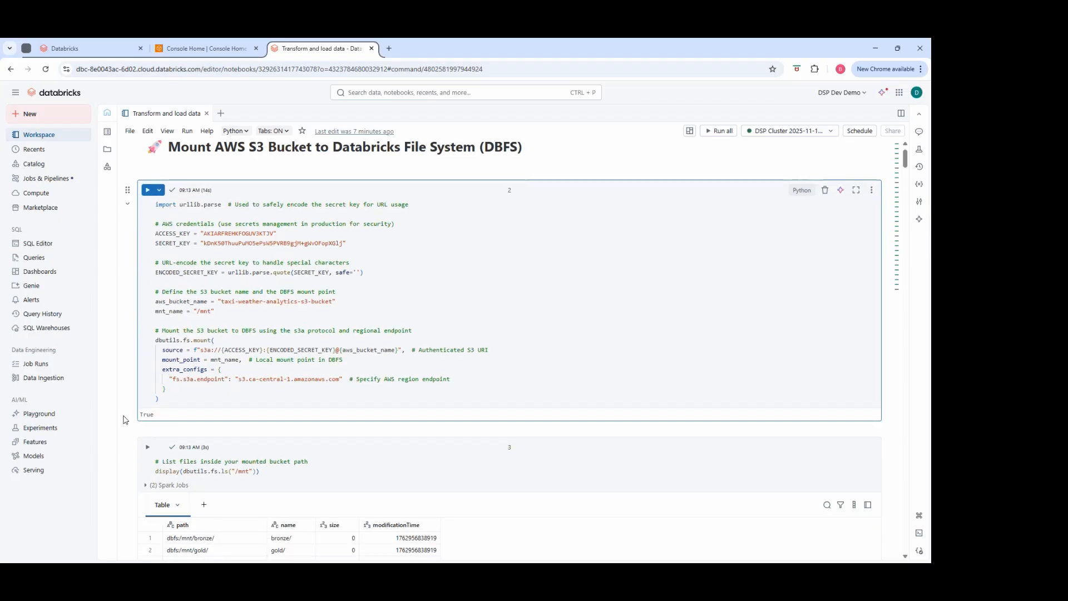
scroll(128, 374, down, 4)
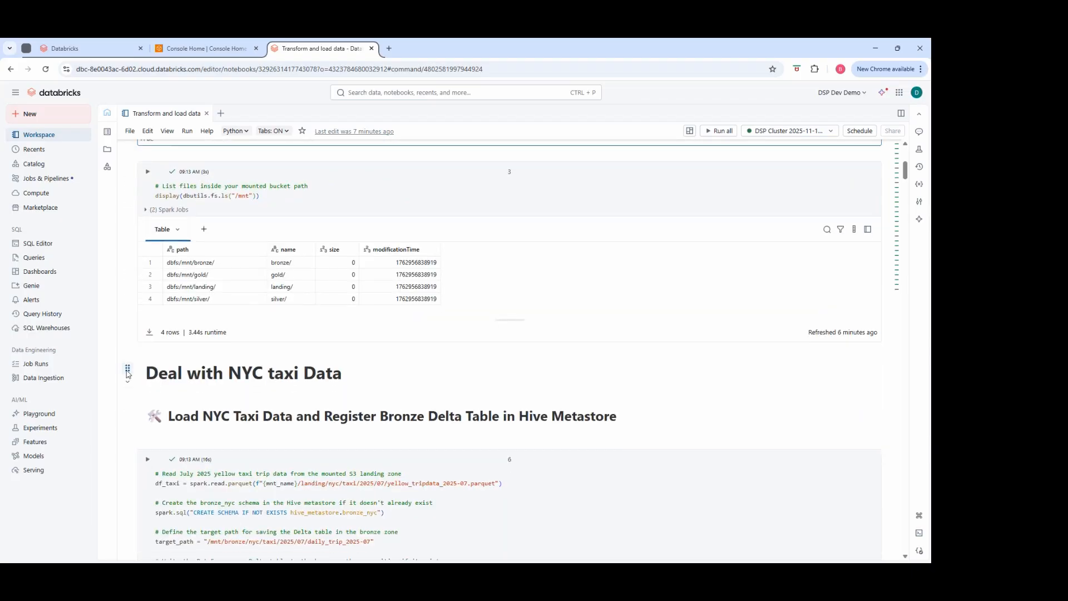
scroll(128, 374, down, 2)
scroll(128, 374, up, 6)
scroll(127, 374, up, 2)
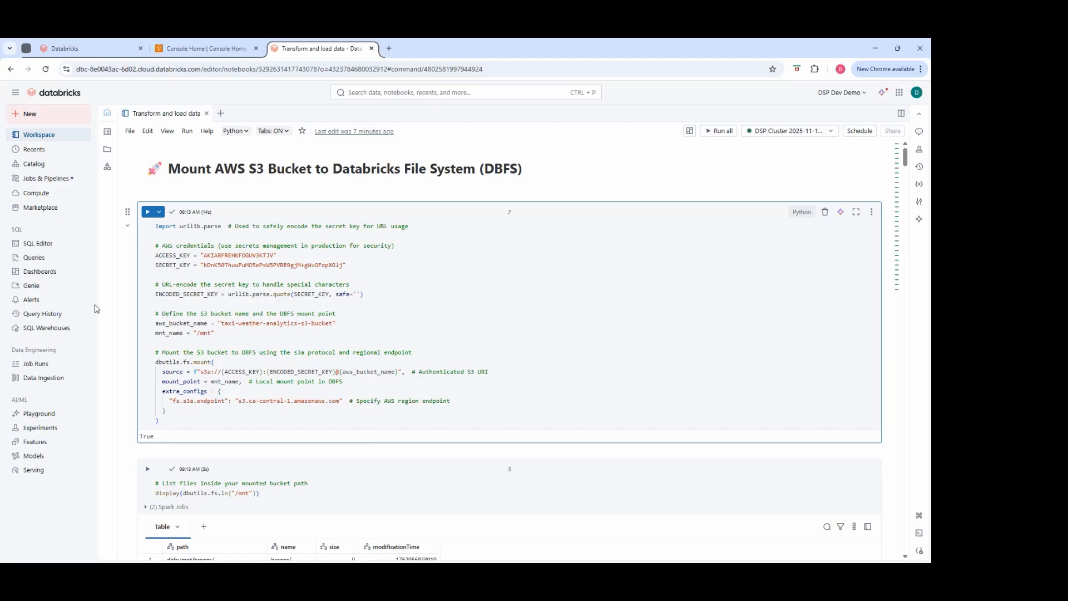
scroll(124, 382, down, 4)
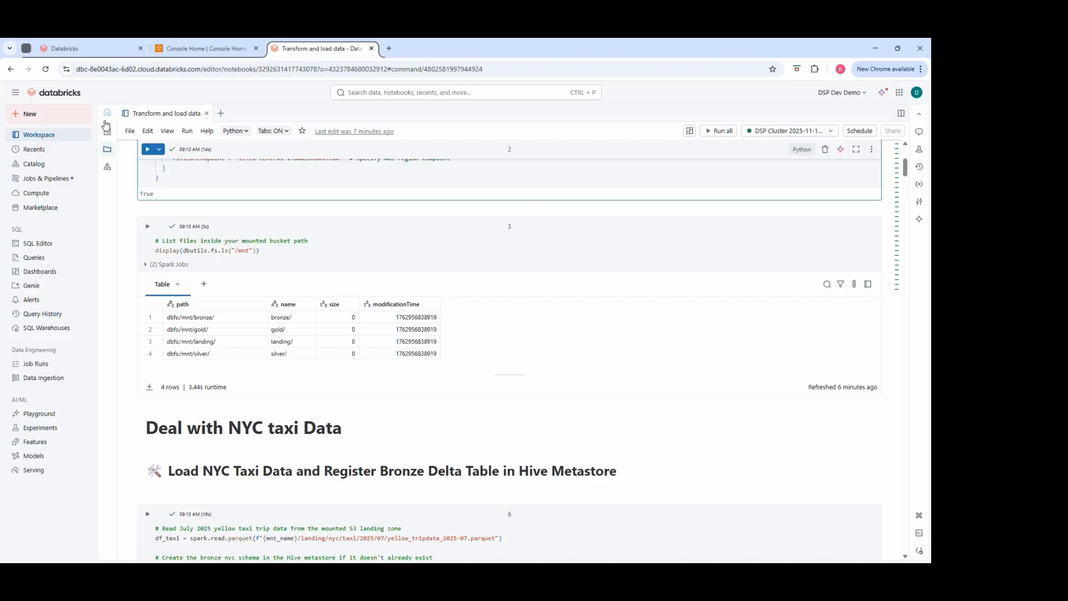
- Switch to the AWS console and open landing/nyc/taxi/2025/ in the S3 bucket taxi-weather-analytics-s3-bucket
click(167, 49)
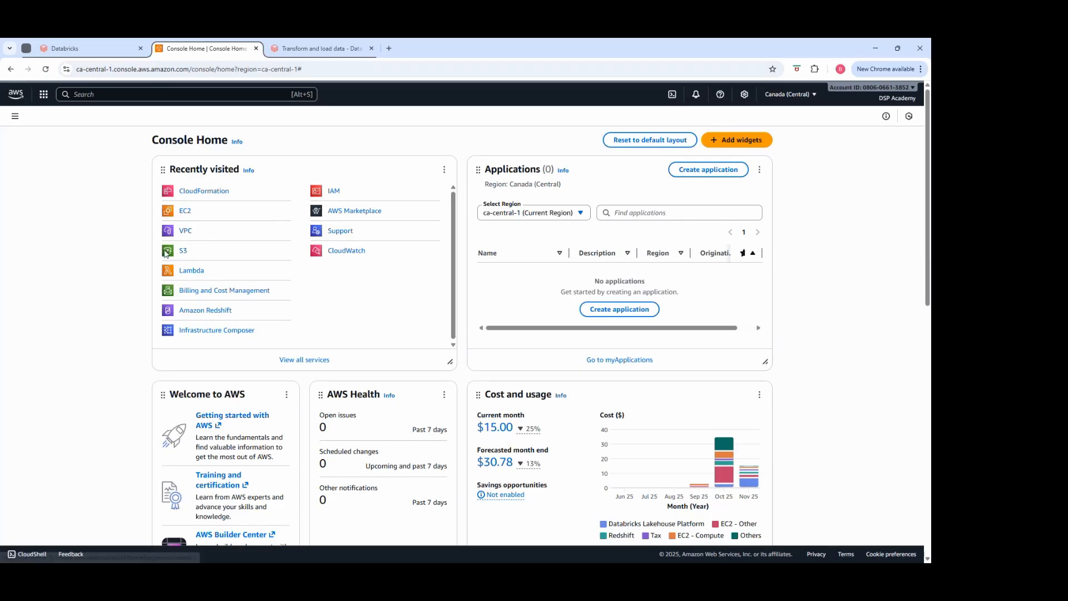
click(183, 250)
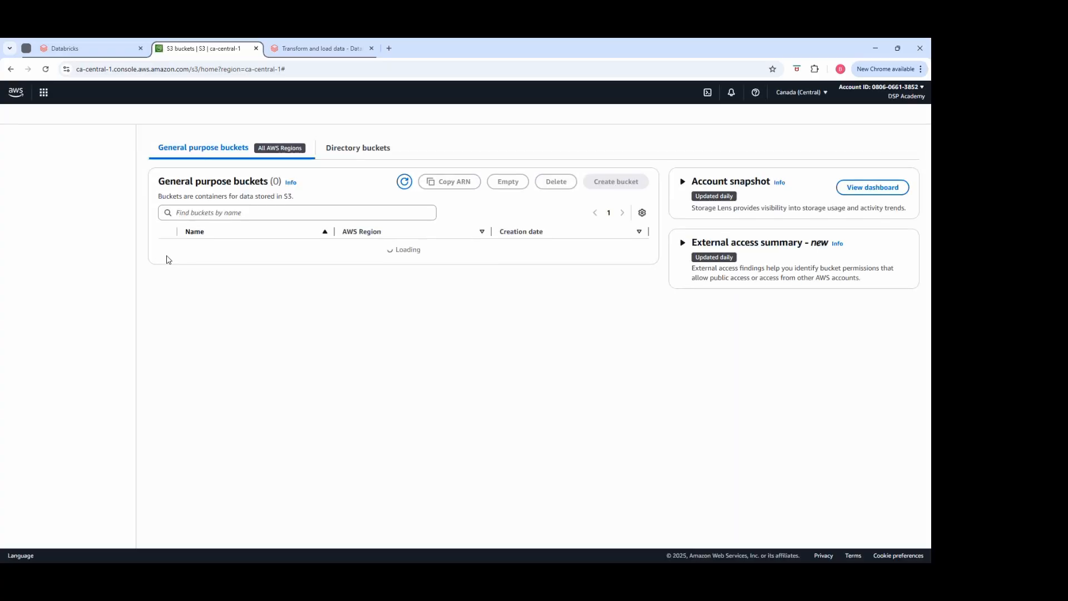
click(222, 315)
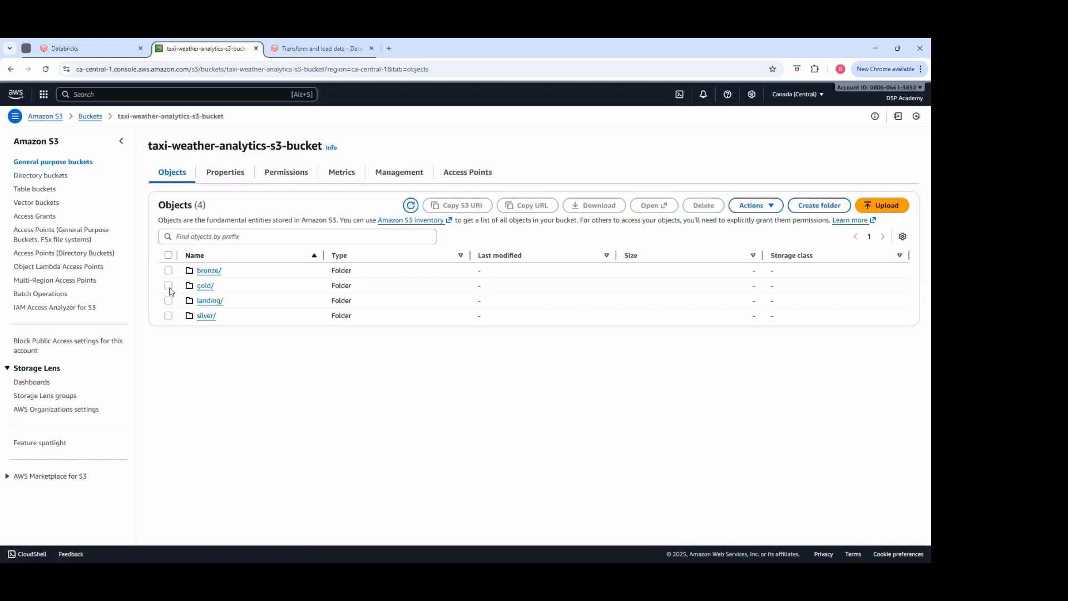
click(210, 300)
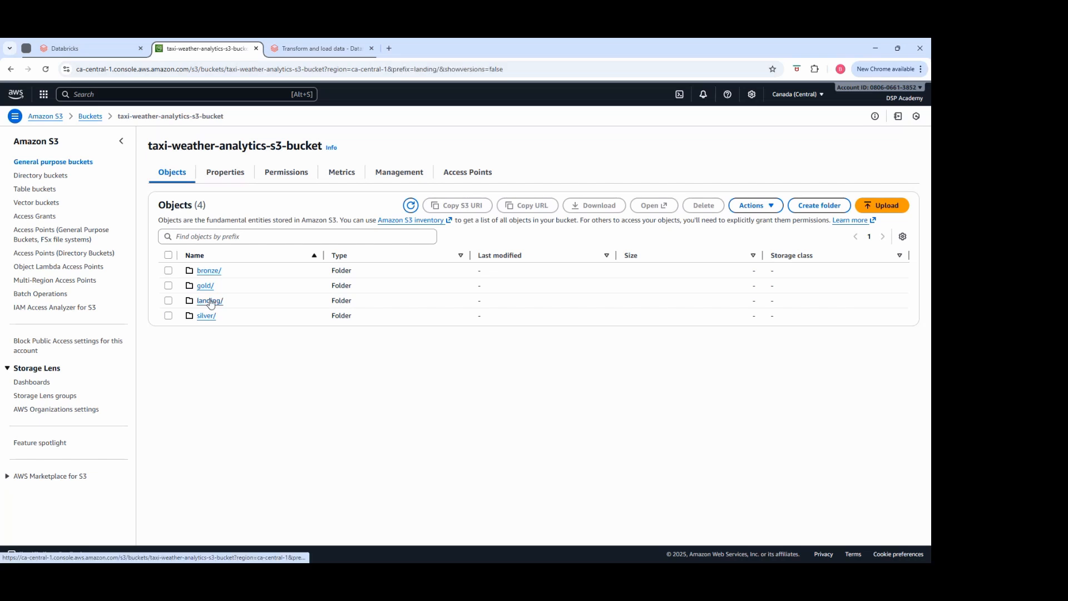
click(204, 273)
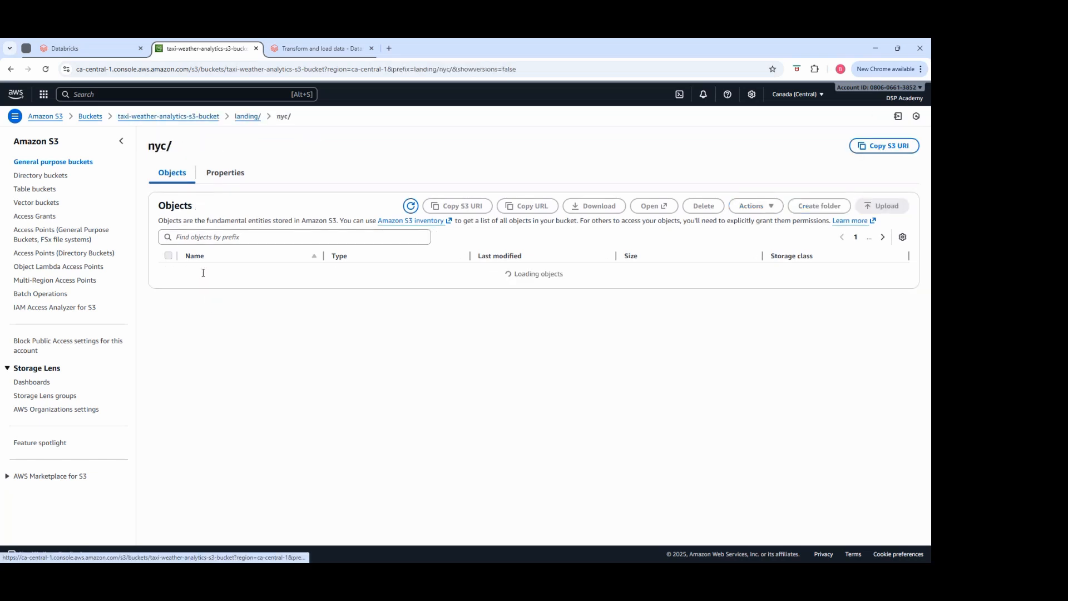
click(207, 274)
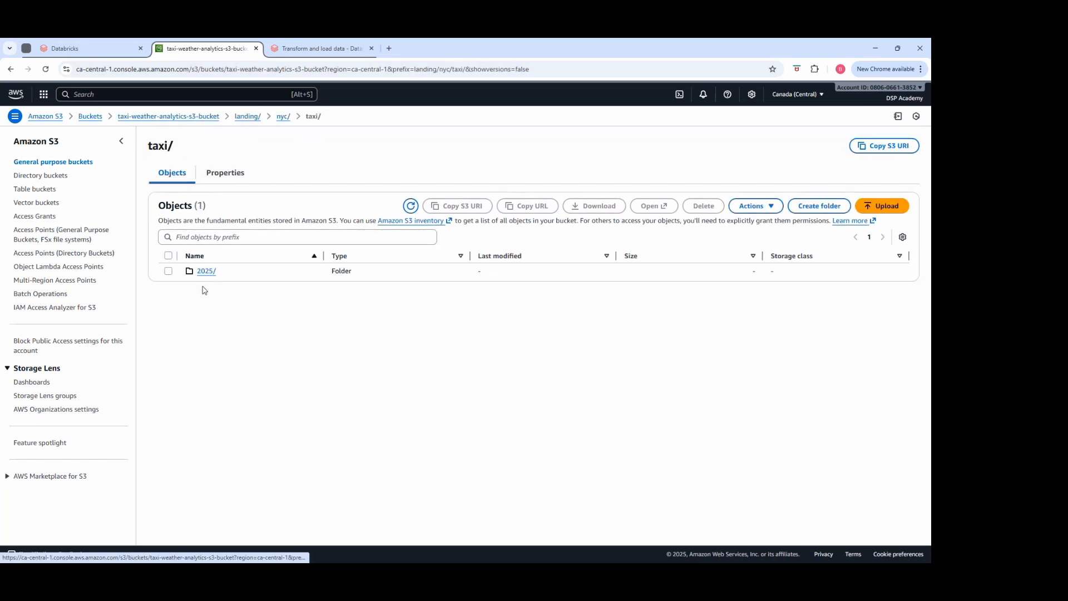
click(201, 272)
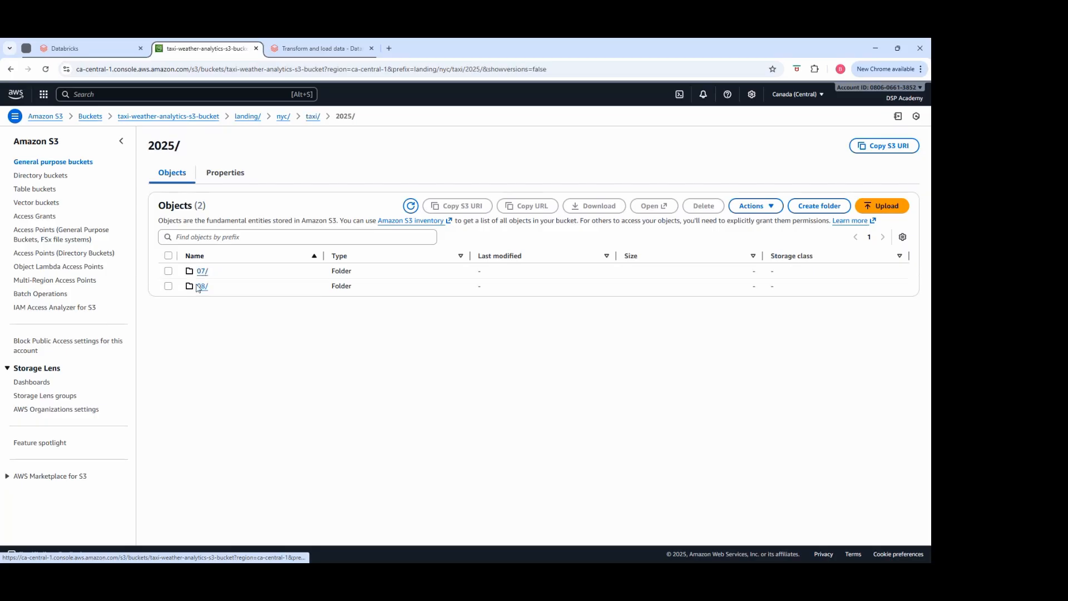
- Delete the 08/ folder from the taxi 2025/ folder, confirming with "permanently delete", and return to the 2025/ folder
click(168, 286)
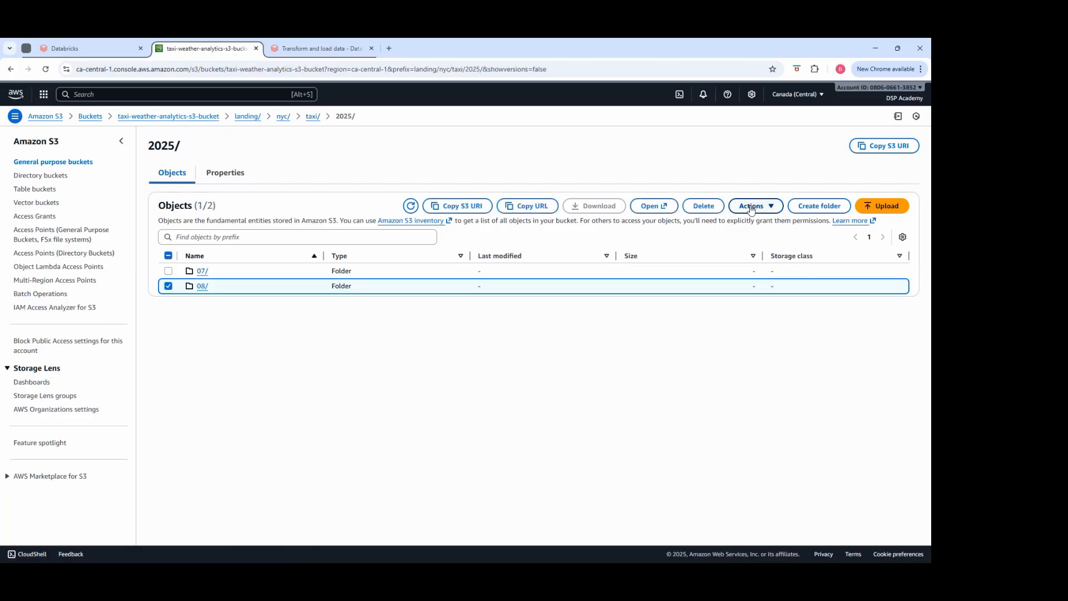
click(703, 206)
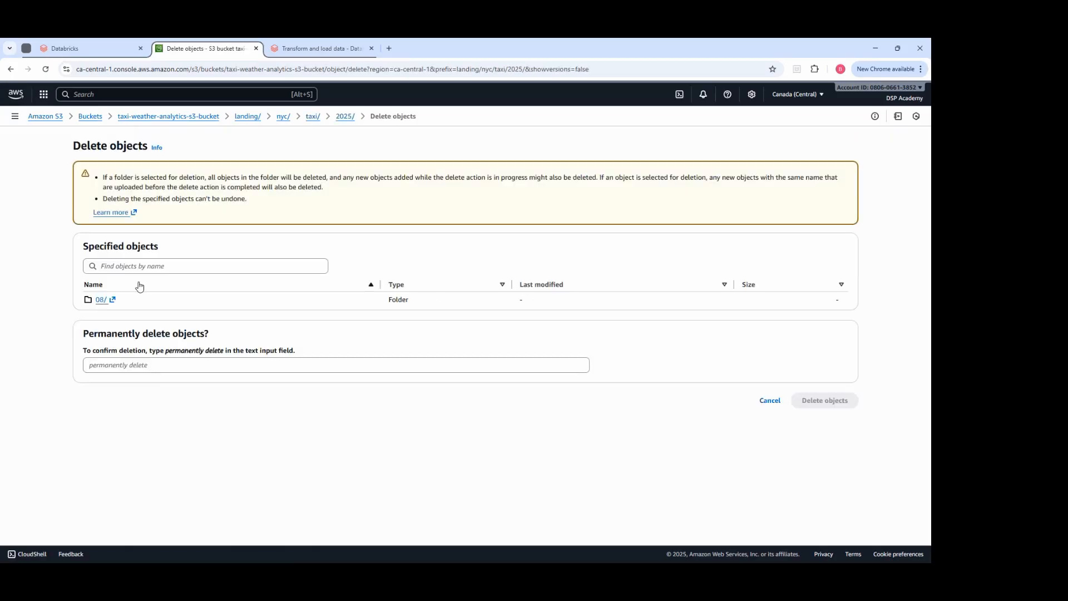
click(171, 364)
text(permanently dele)
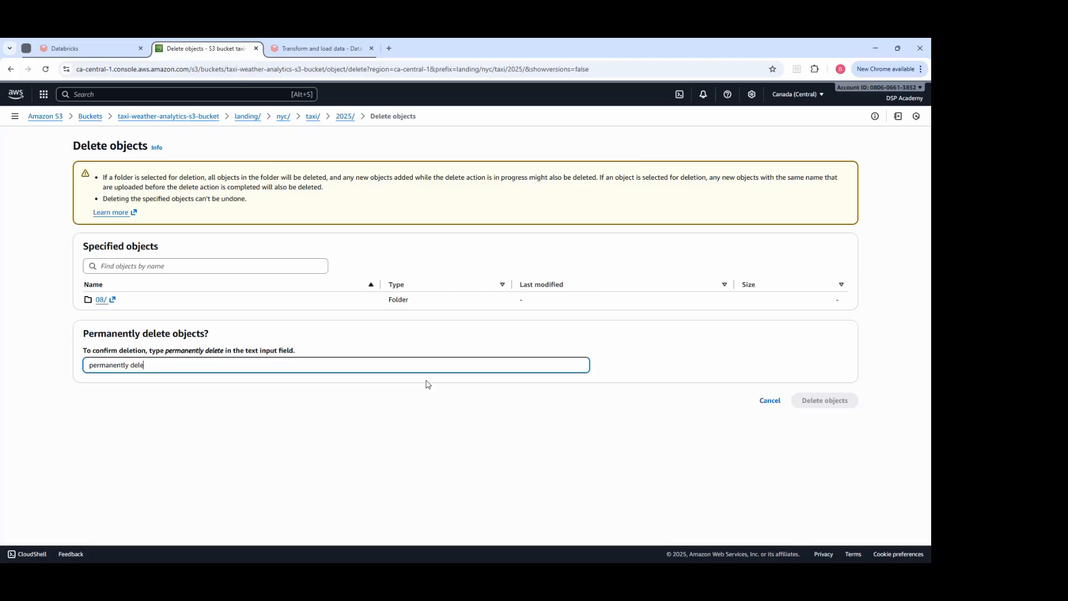
text(te)
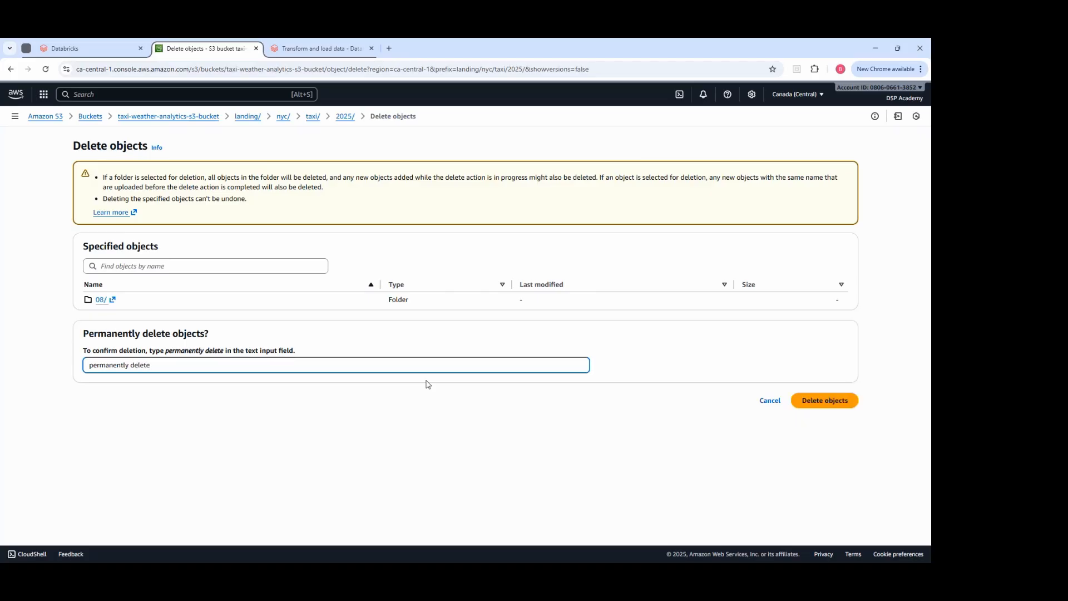
click(850, 401)
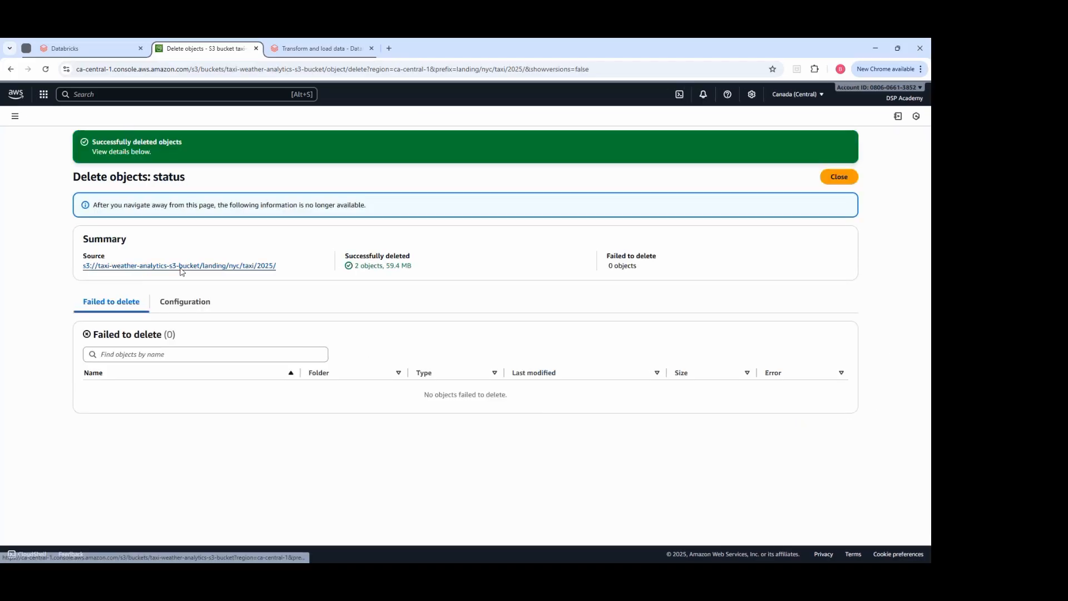
click(149, 266)
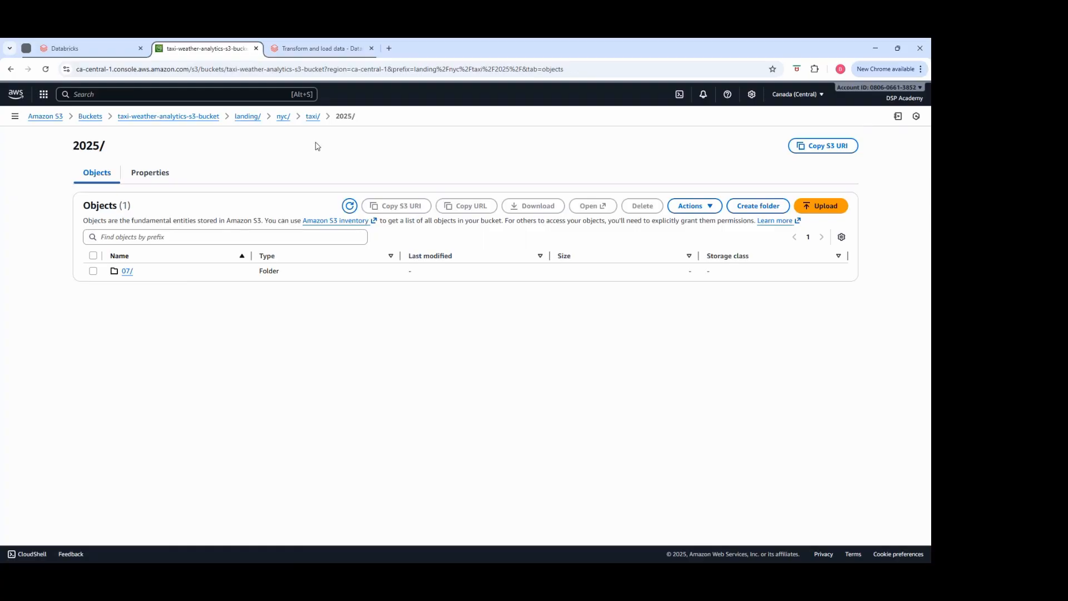
- Check the contents of the taxi 07/ folder and open landing/nyc/weather/2025/
click(126, 271)
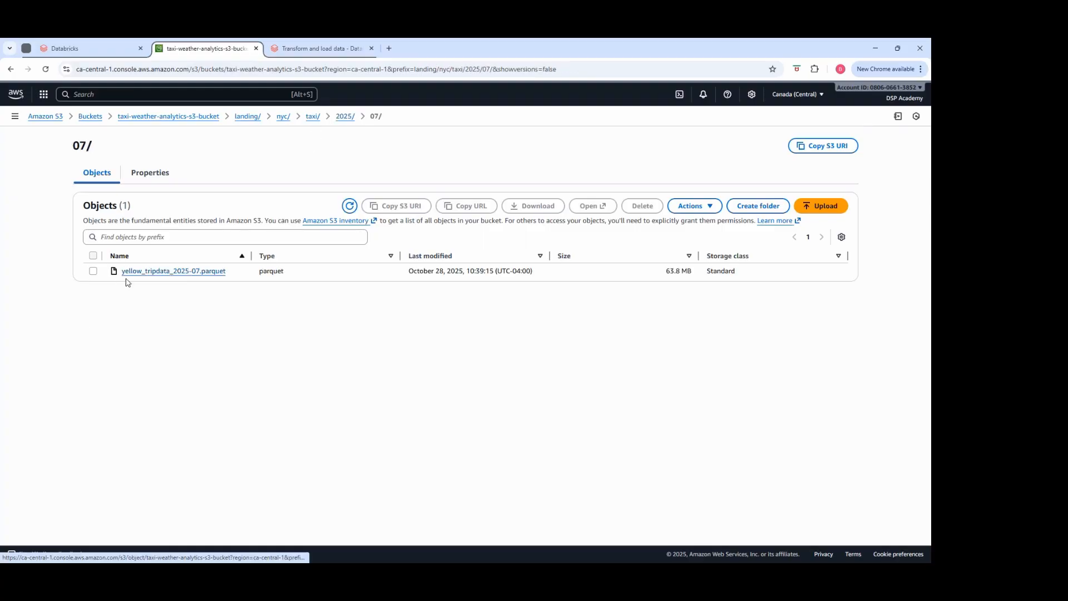
click(345, 116)
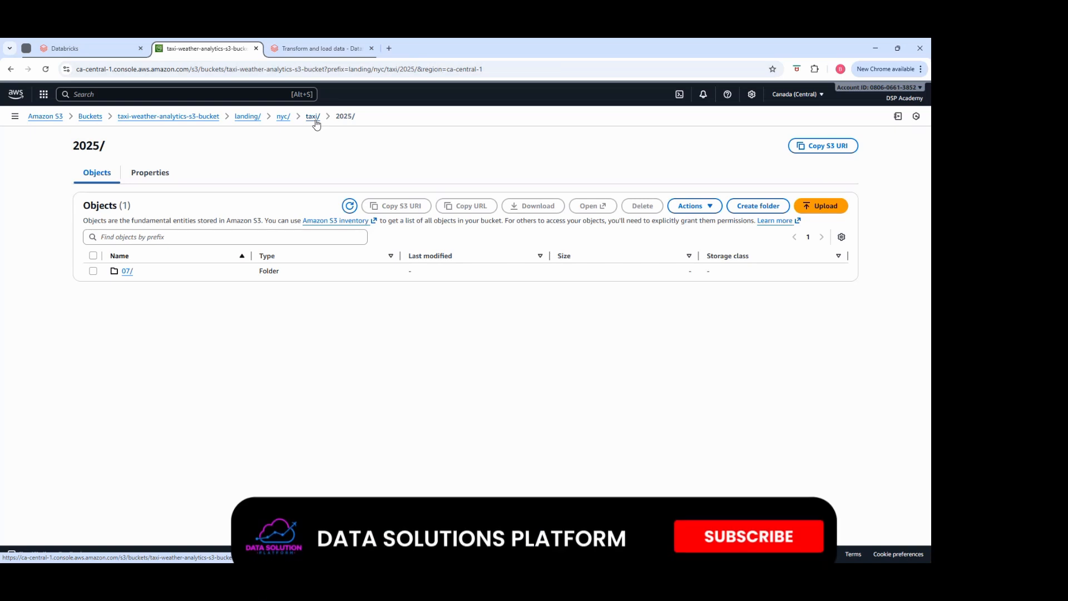
click(285, 118)
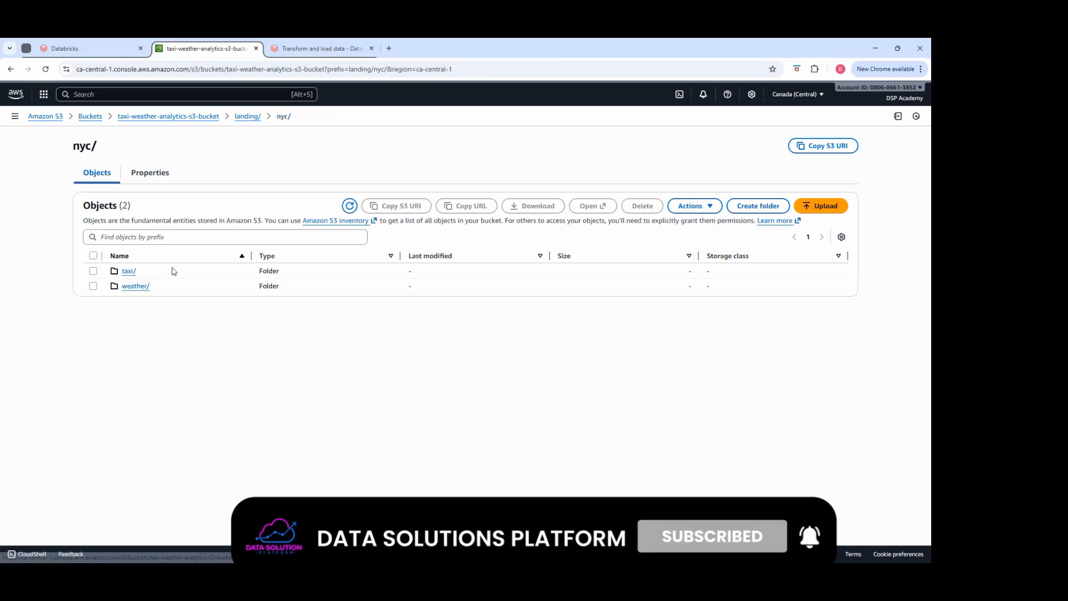
click(147, 286)
click(133, 272)
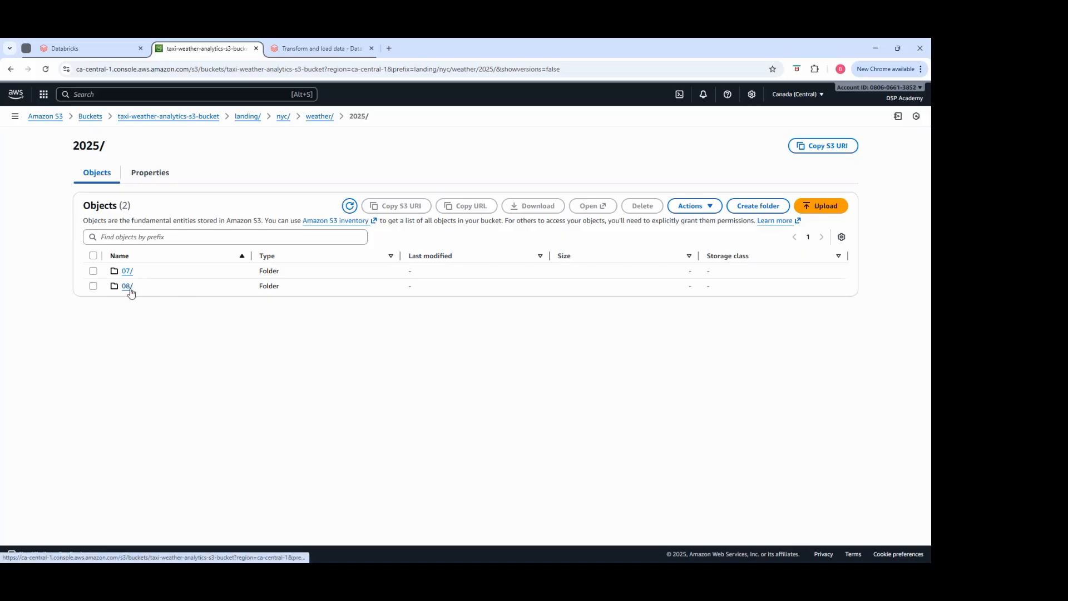
- Delete the 08/ folder from the weather 2025/ folder, confirming with "permanently delete", and go back up to the weather/ folder
click(93, 288)
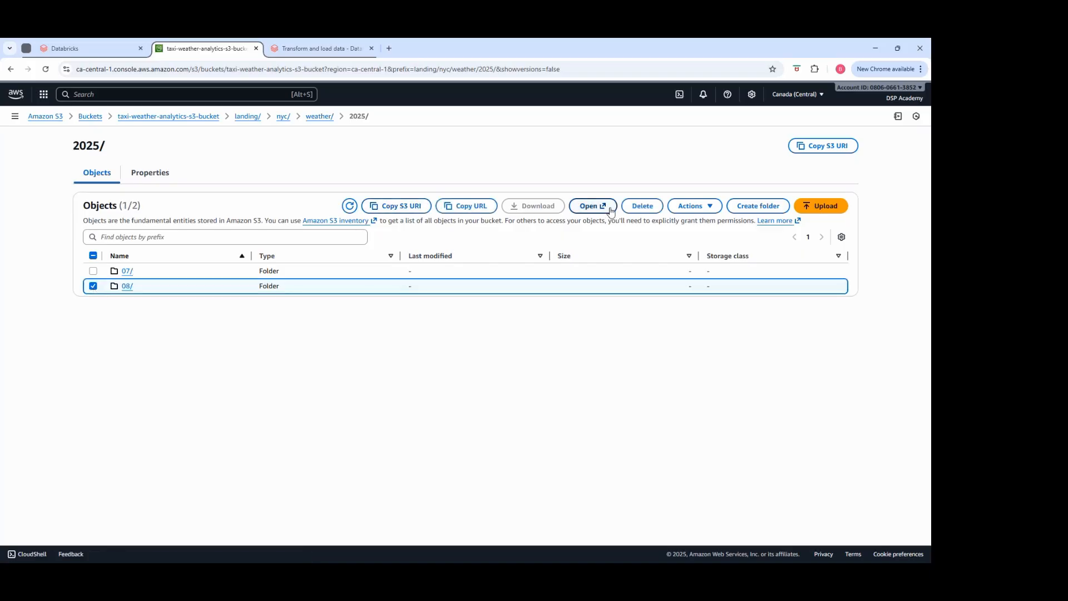
click(642, 207)
click(135, 368)
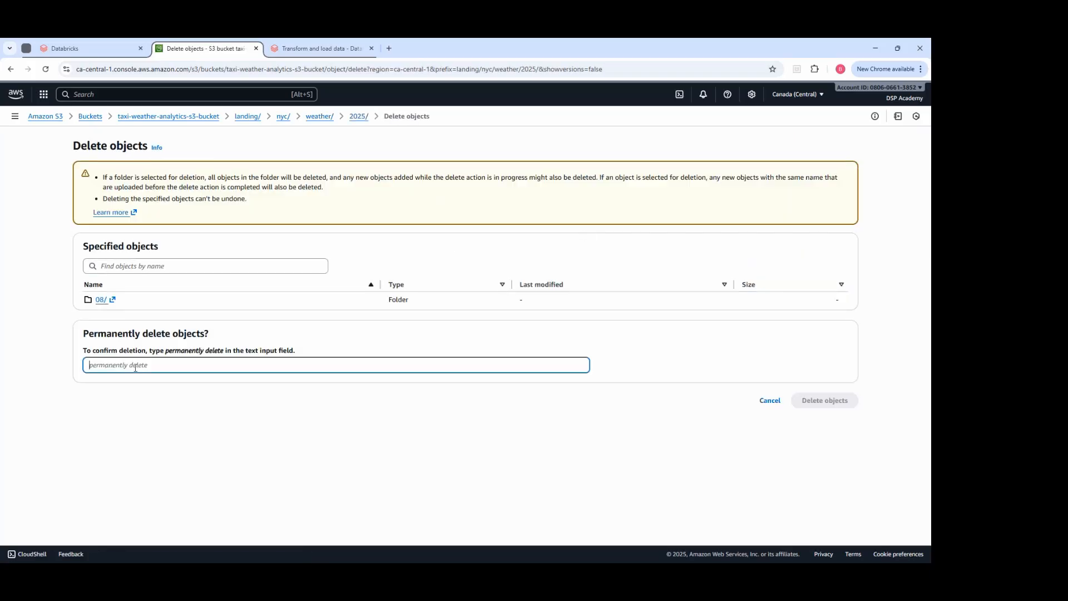
text(permanently delete)
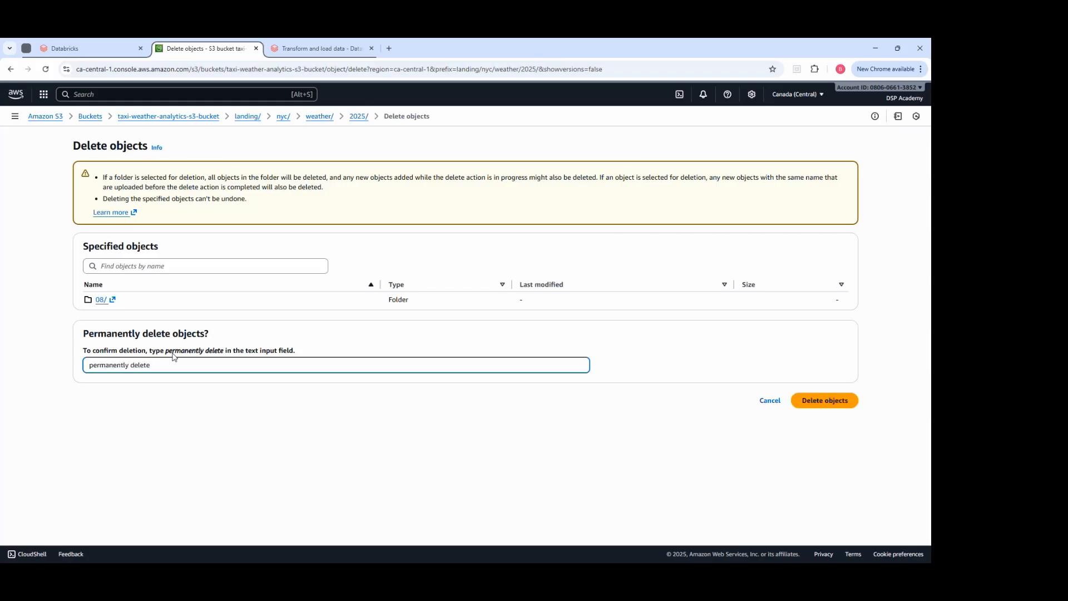
click(813, 400)
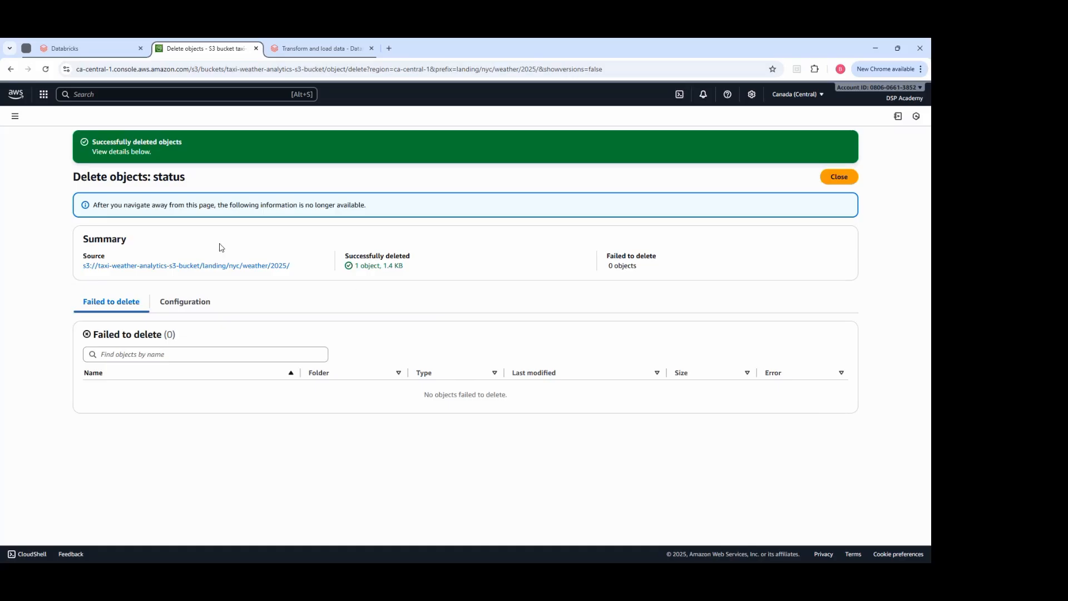
click(176, 267)
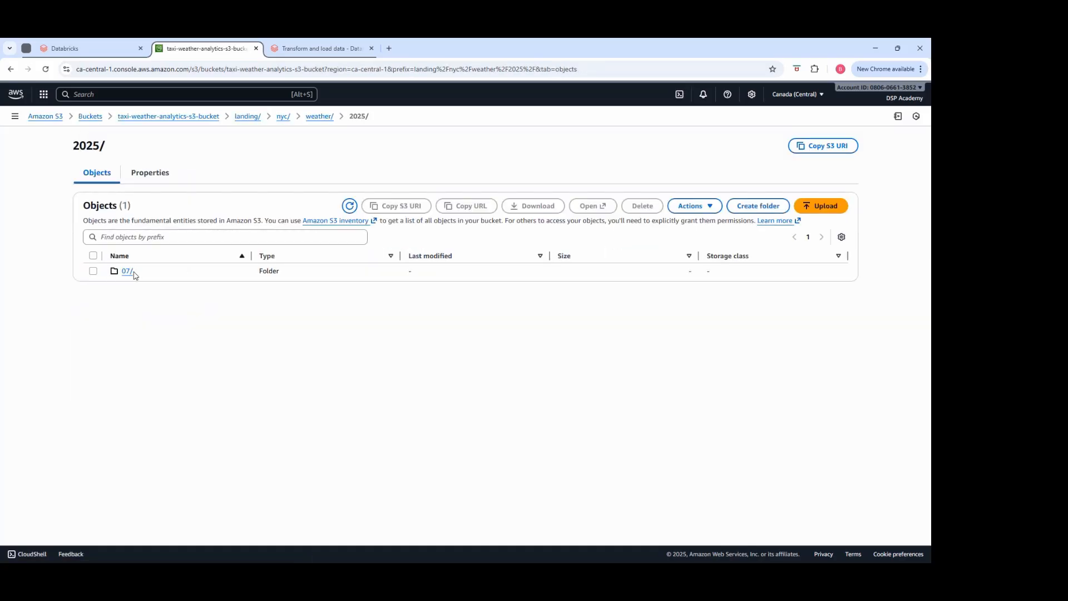
click(321, 117)
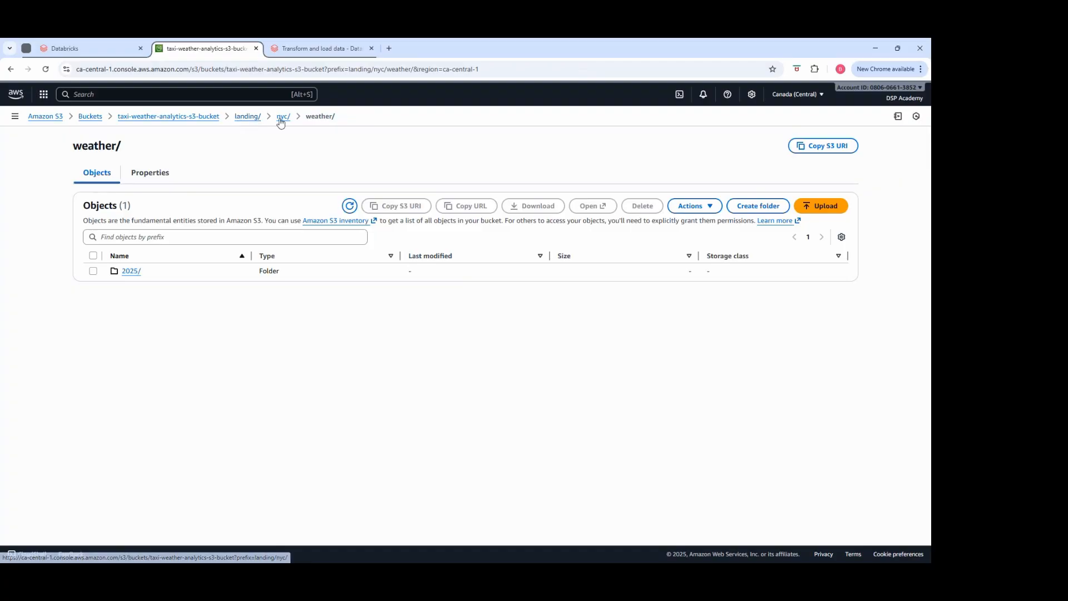
- Check the contents of the weather 2025/ folder and return to the root of taxi-weather-analytics-s3-bucket
click(130, 271)
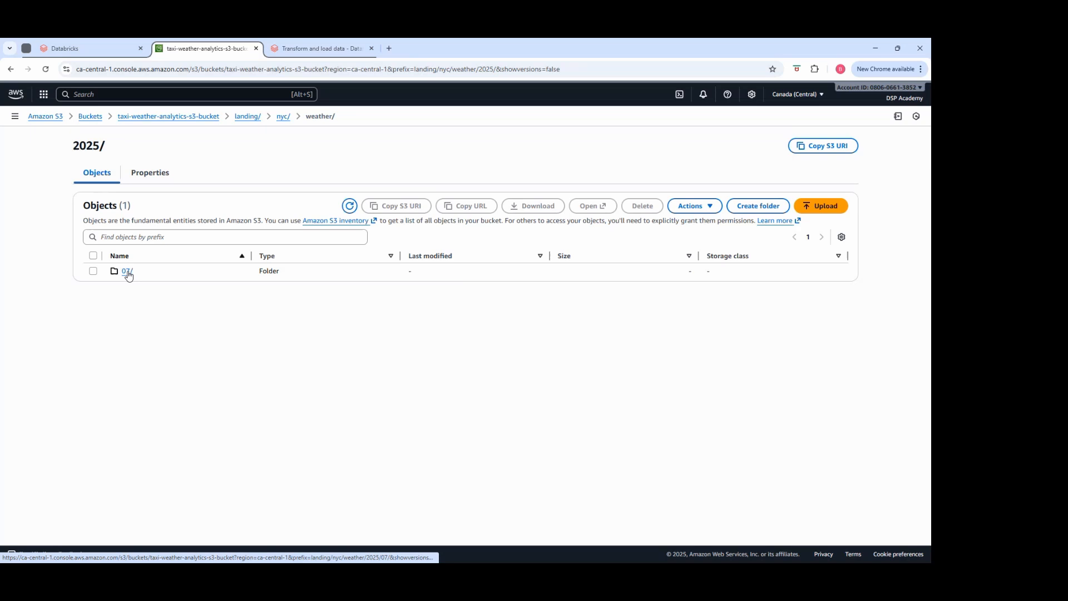
click(245, 116)
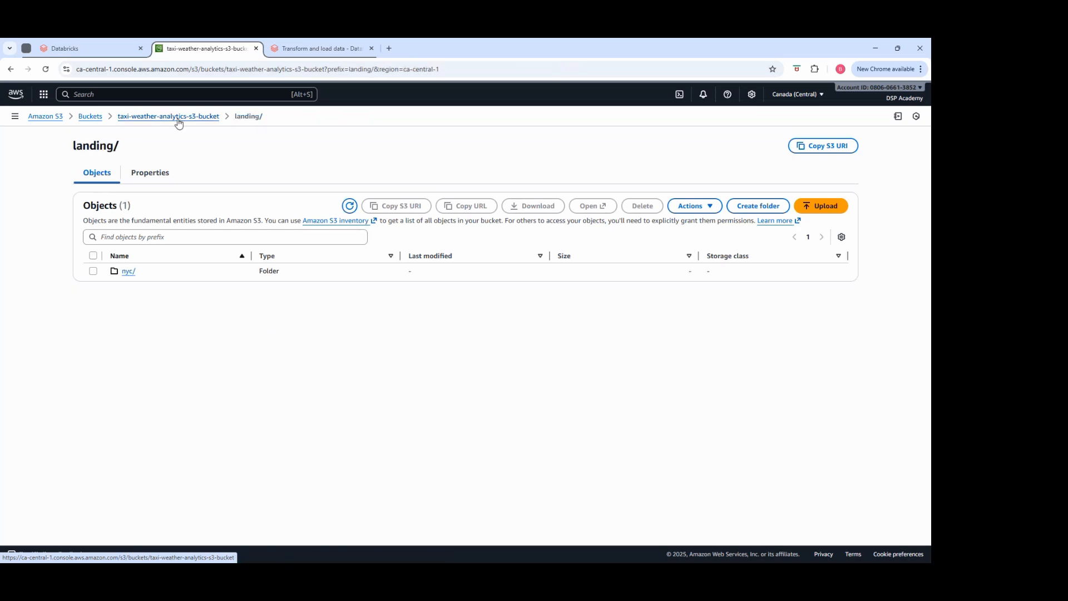
click(178, 118)
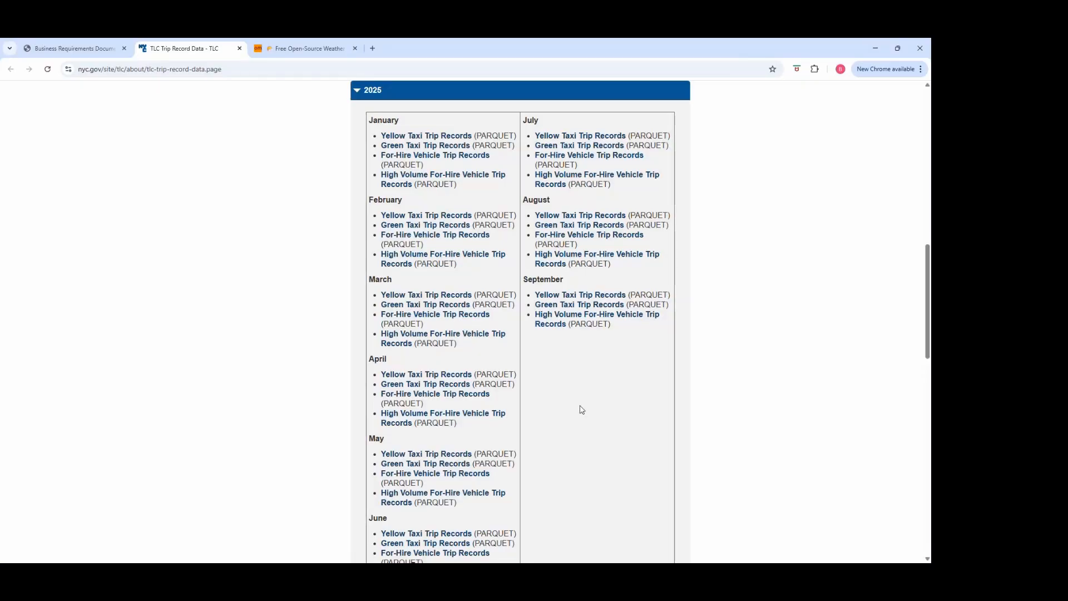
- Download the August 2025 Yellow Taxi Trip Records from the TLC Trip Record Data page and return to the S3 console
click(47, 69)
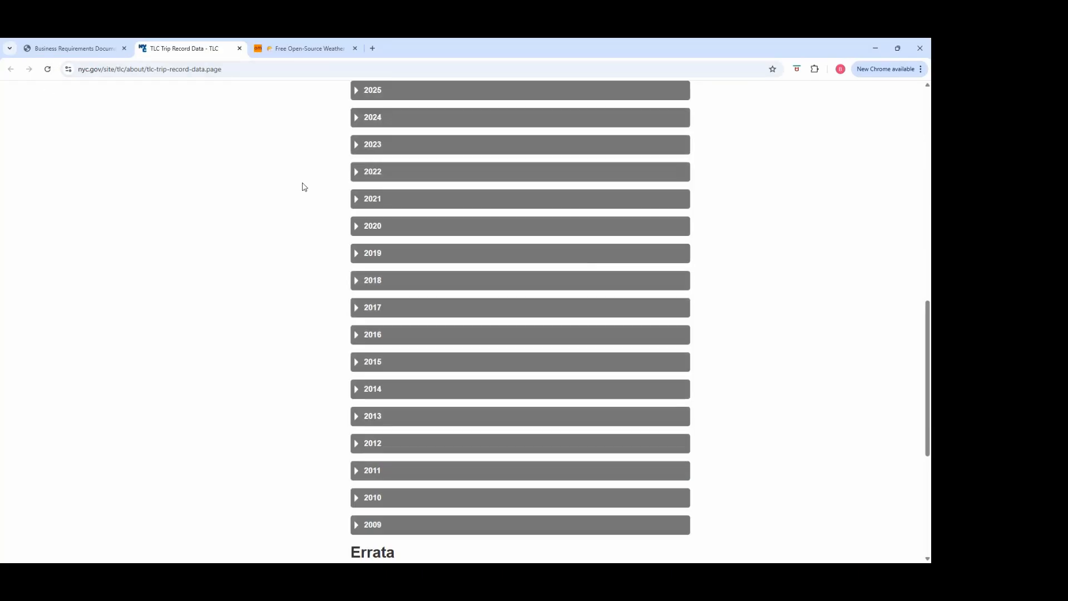
click(359, 284)
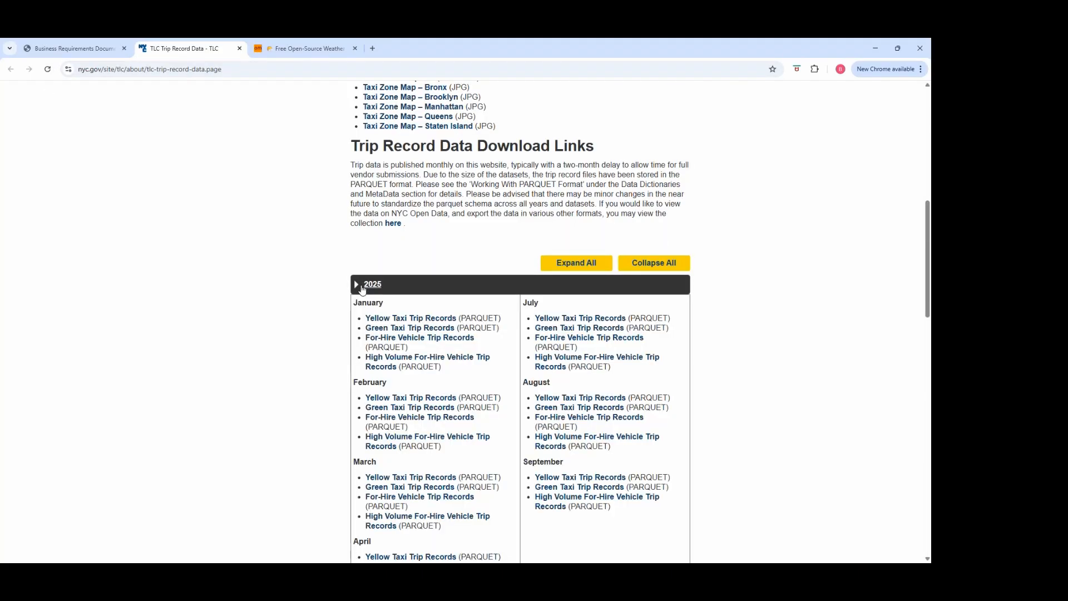
scroll(351, 313, down, 3)
scroll(355, 303, up, 2)
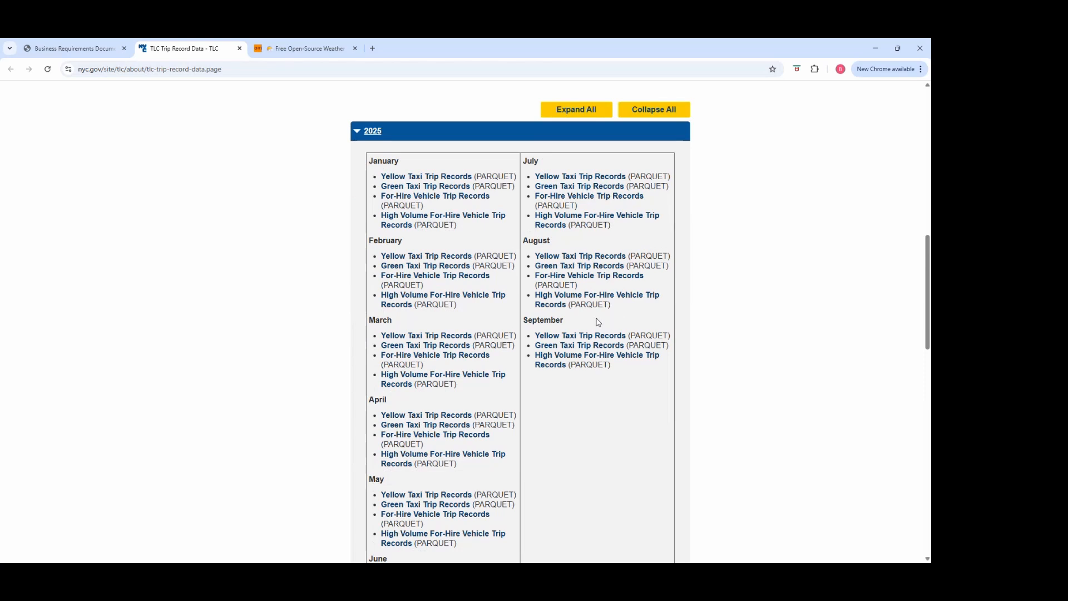
click(614, 257)
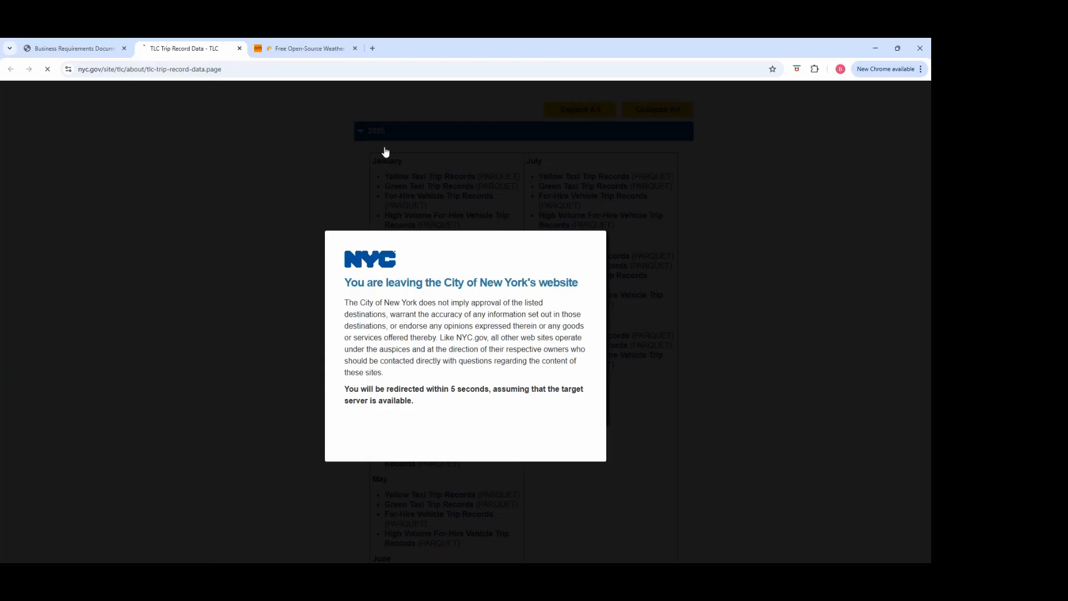
click(877, 52)
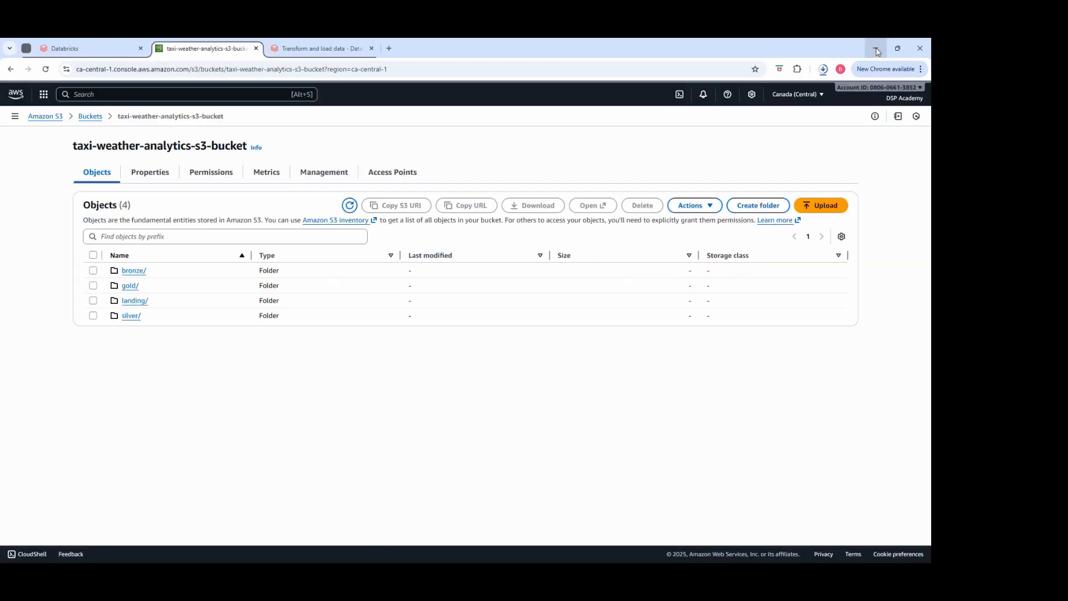
- Create a folder named 08 in landing/nyc/weather/2025/, look inside it and return to the 2025/ folder
click(132, 301)
click(126, 272)
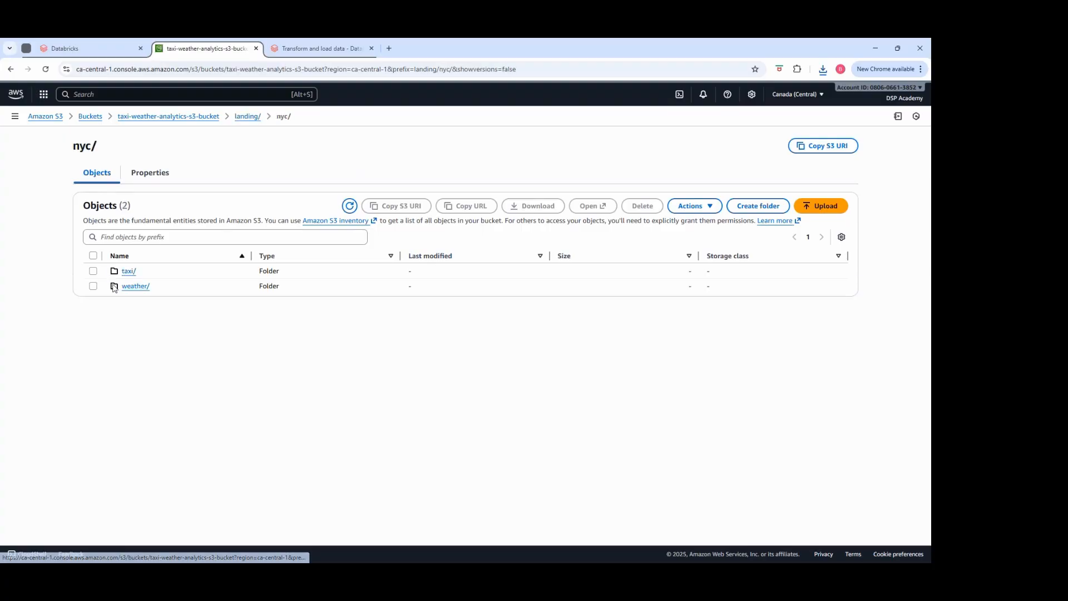
click(132, 286)
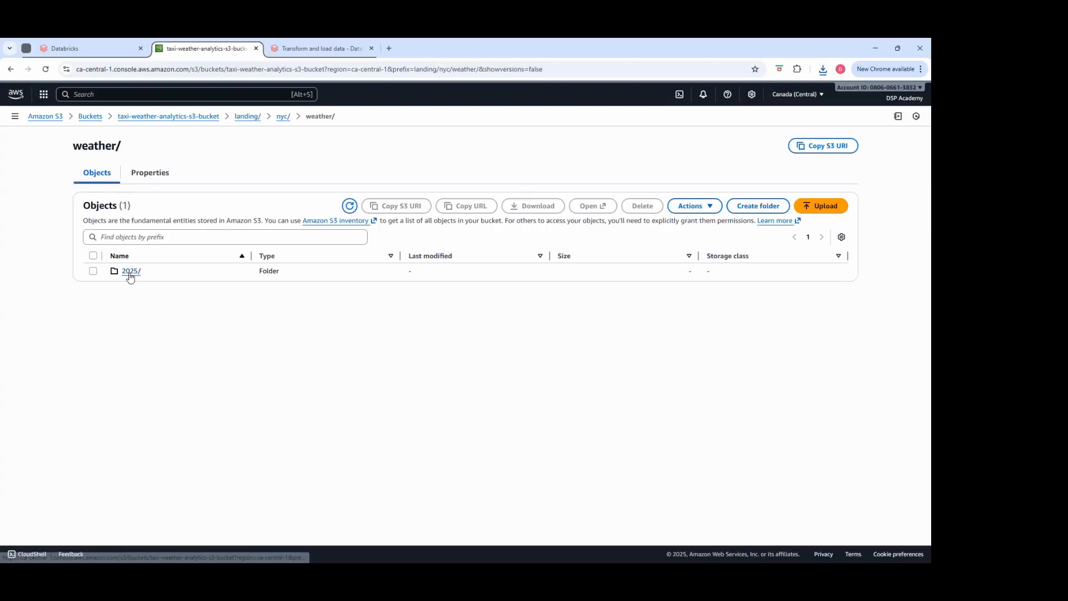
click(130, 272)
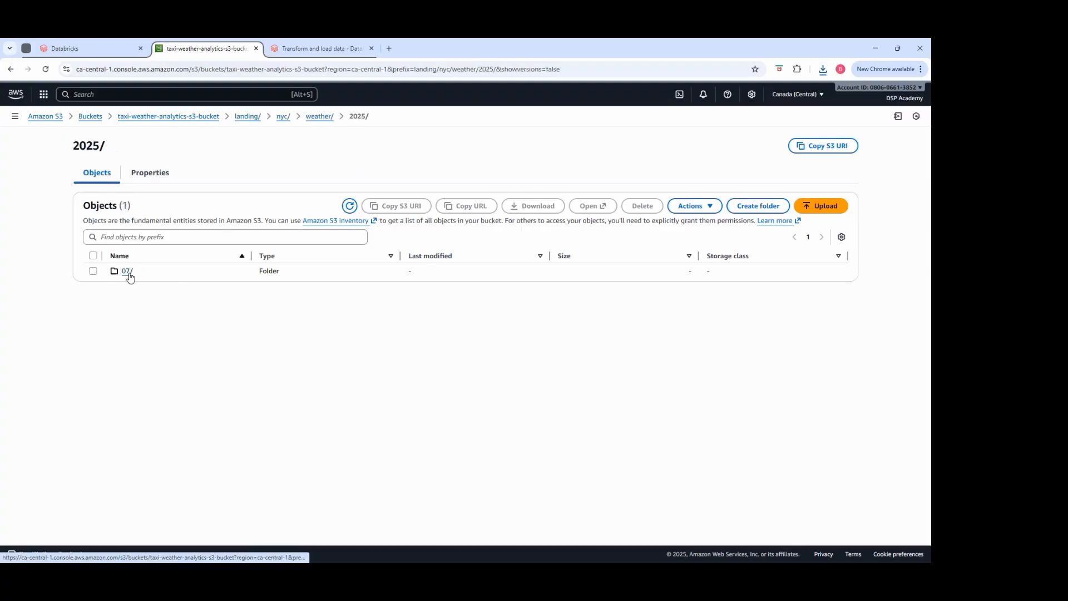
click(757, 205)
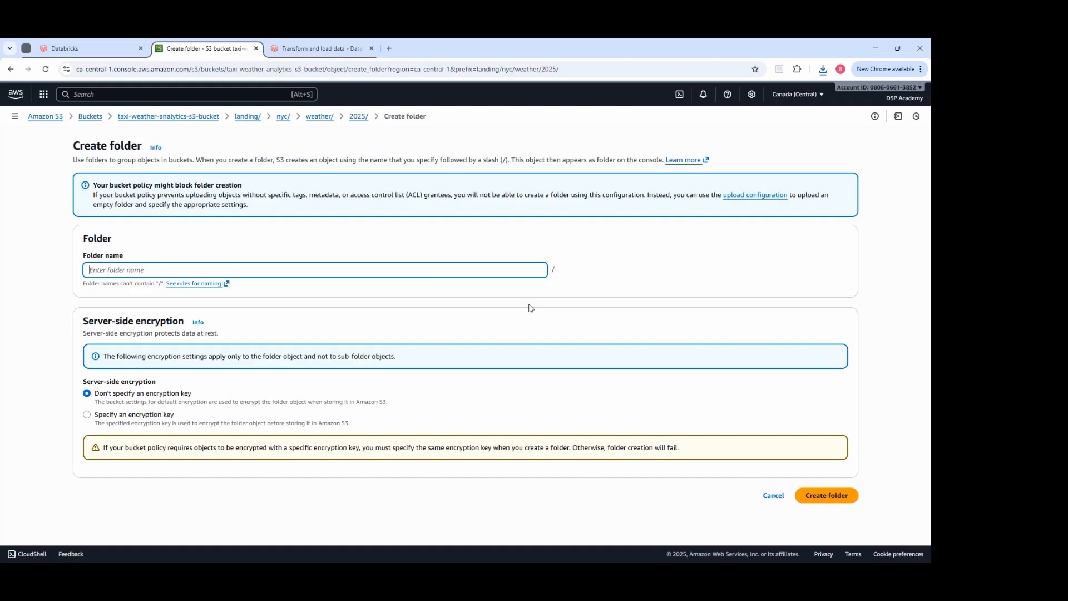
text(08)
click(826, 495)
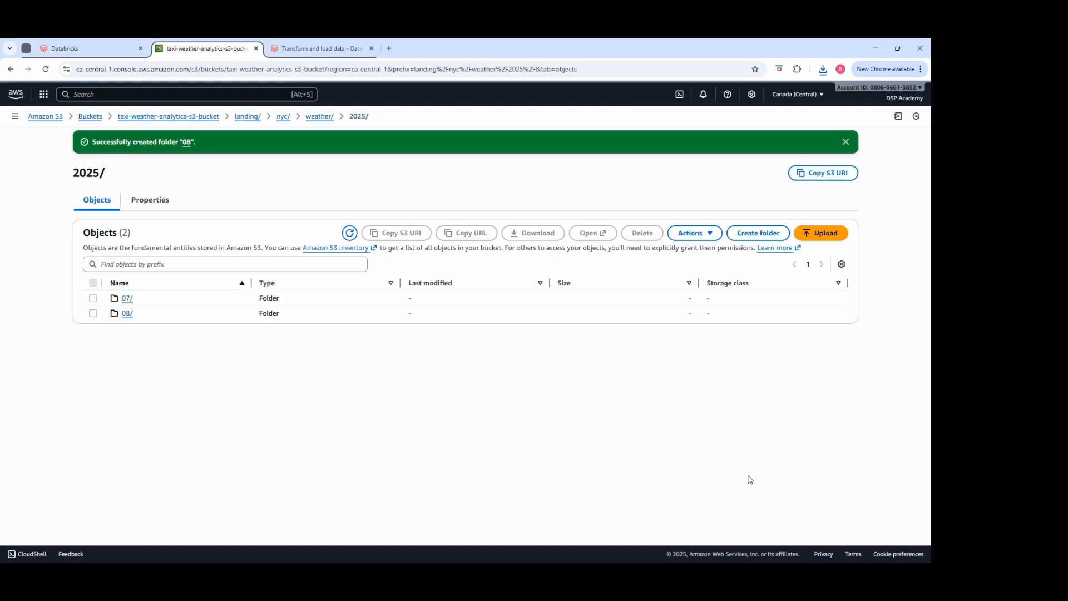
click(127, 313)
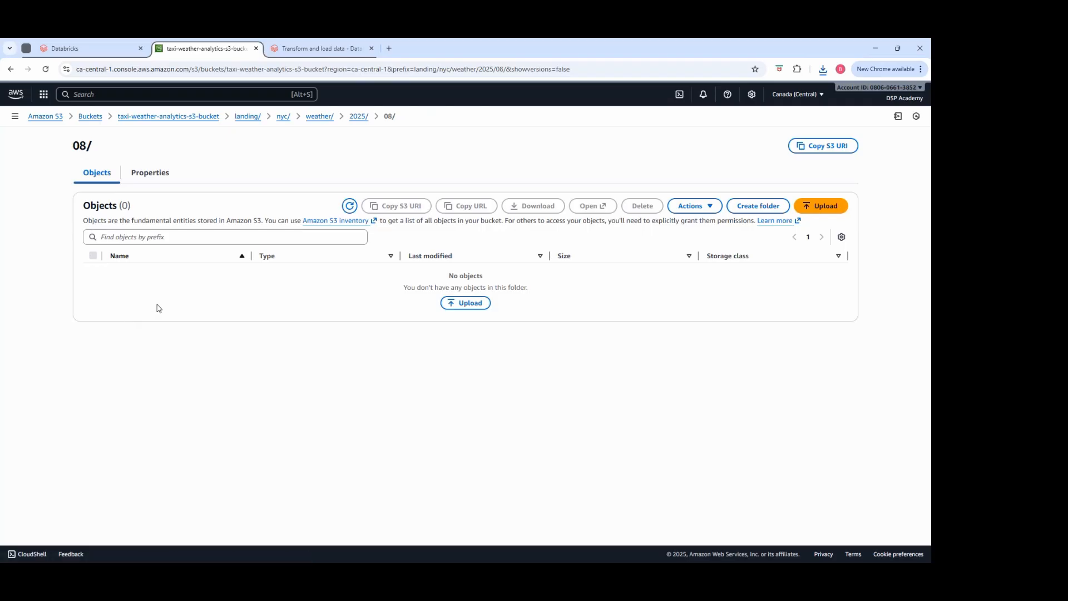
click(358, 116)
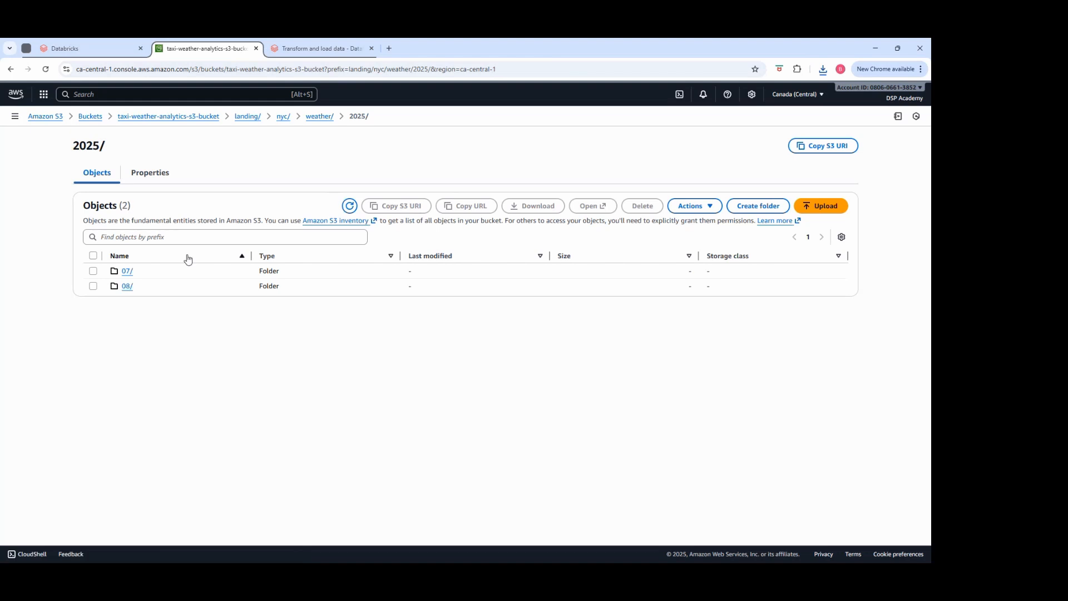
- Remove the 08/ folder from landing/nyc/weather/2025/, confirming with "permanently delete", and reopen the 2025/ folder
click(93, 286)
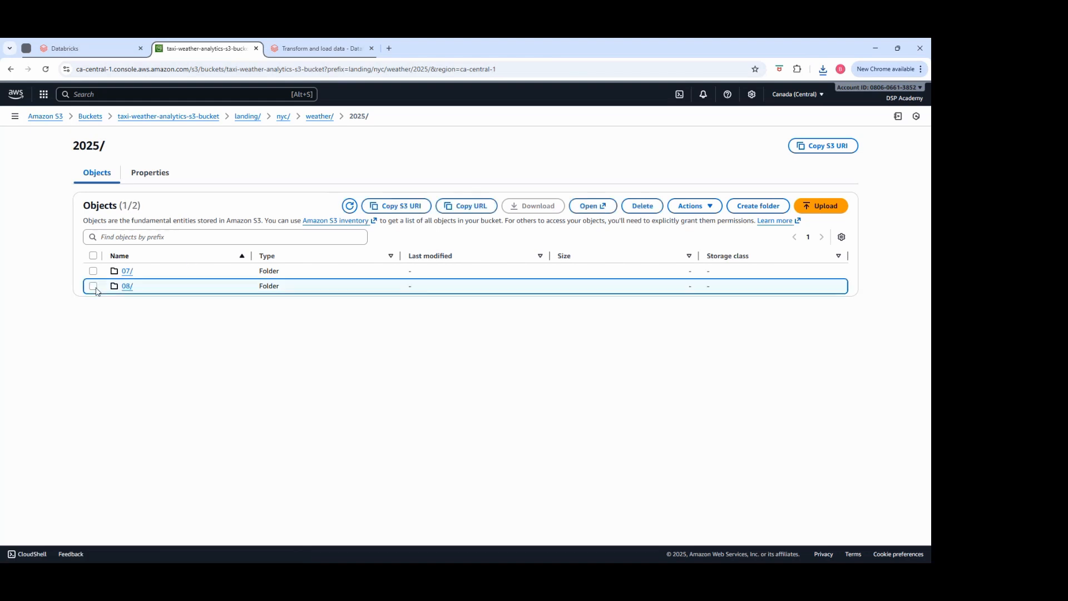
click(642, 206)
click(289, 362)
text(permanently)
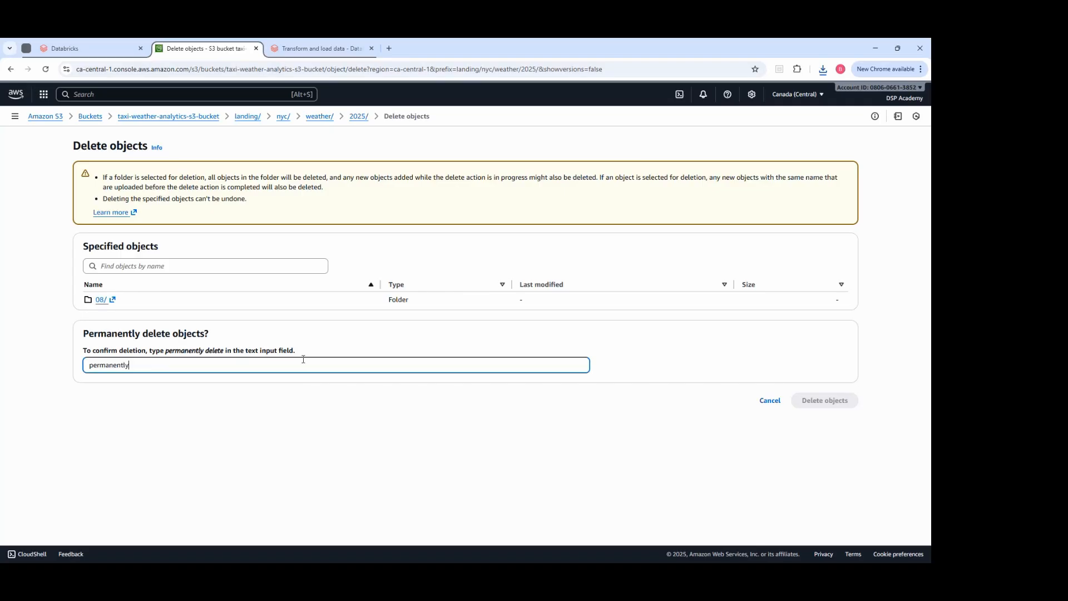
text( delete)
click(825, 401)
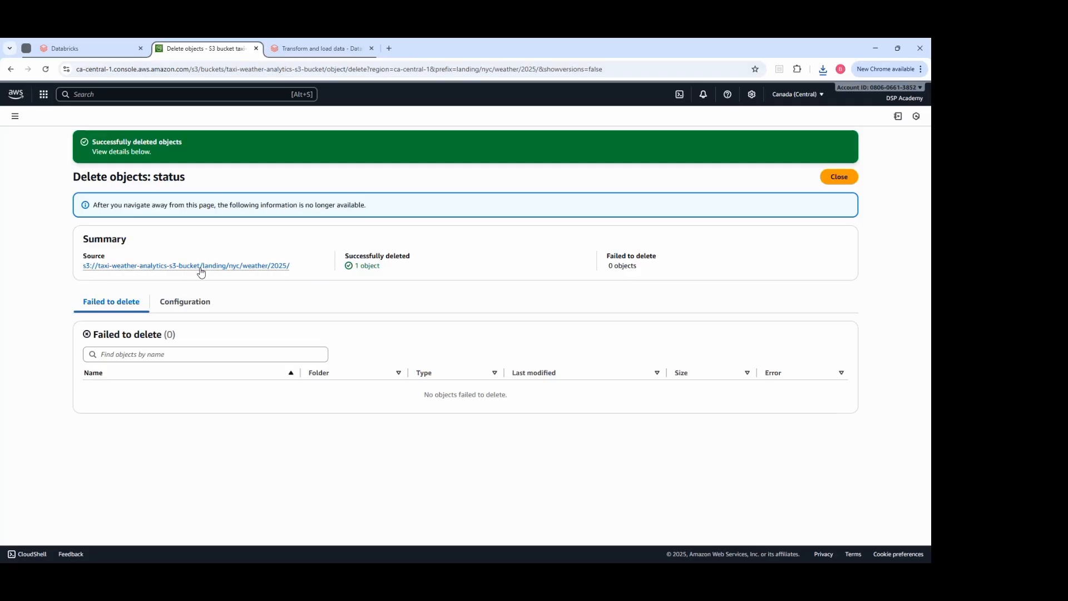
click(199, 266)
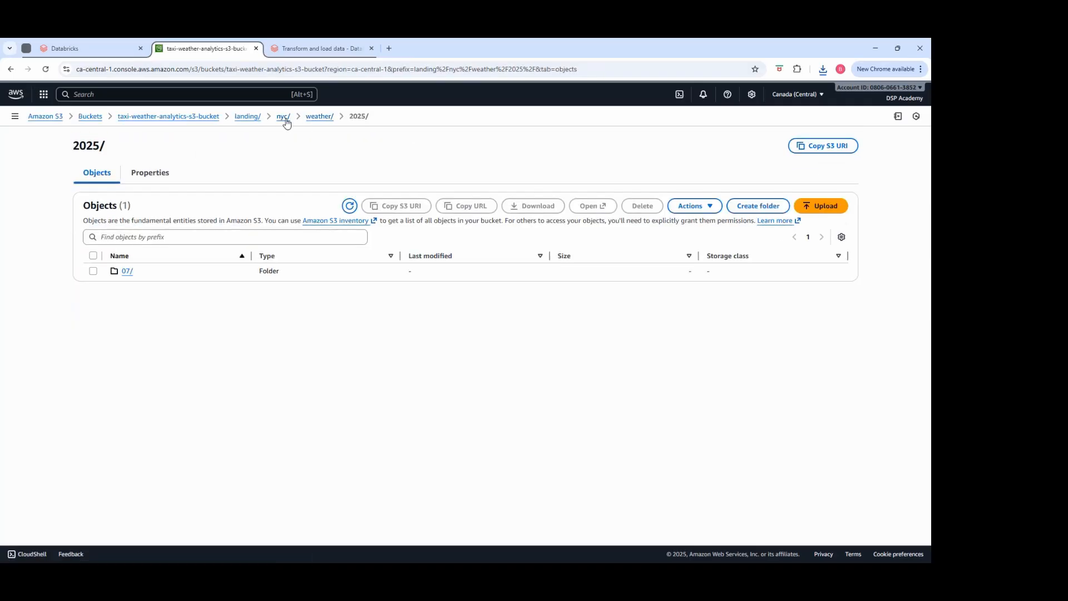
- Create a folder named 08 in landing/nyc/taxi/2025/
click(283, 116)
click(130, 271)
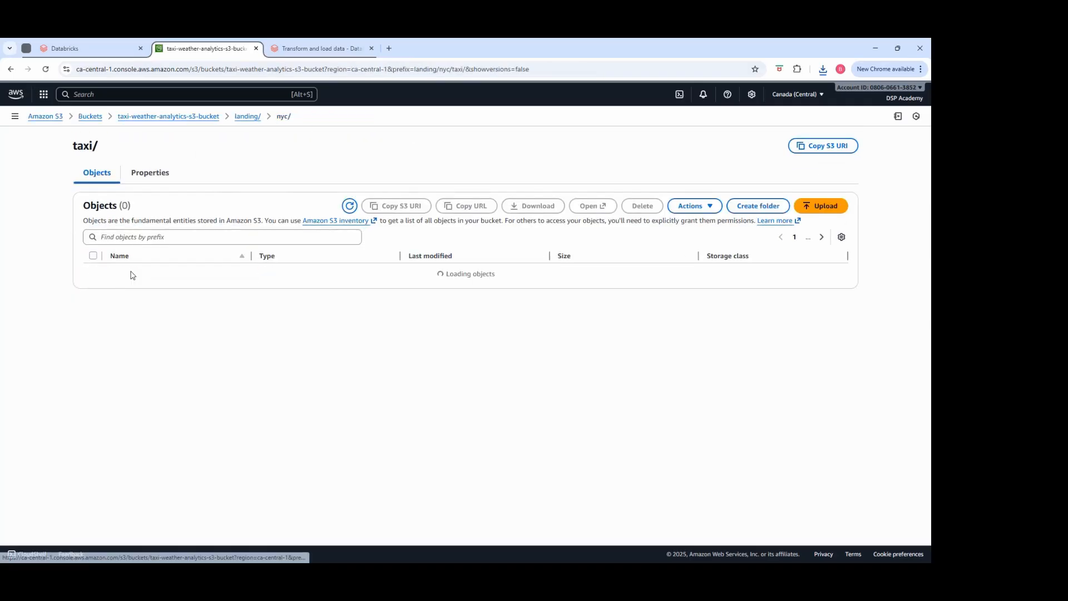
click(130, 272)
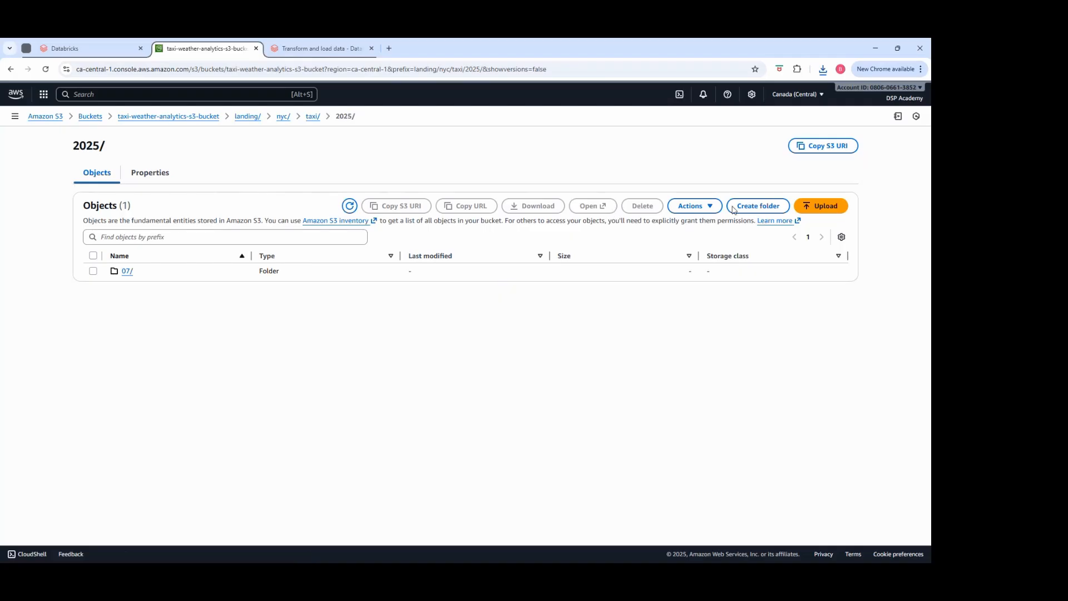
click(762, 206)
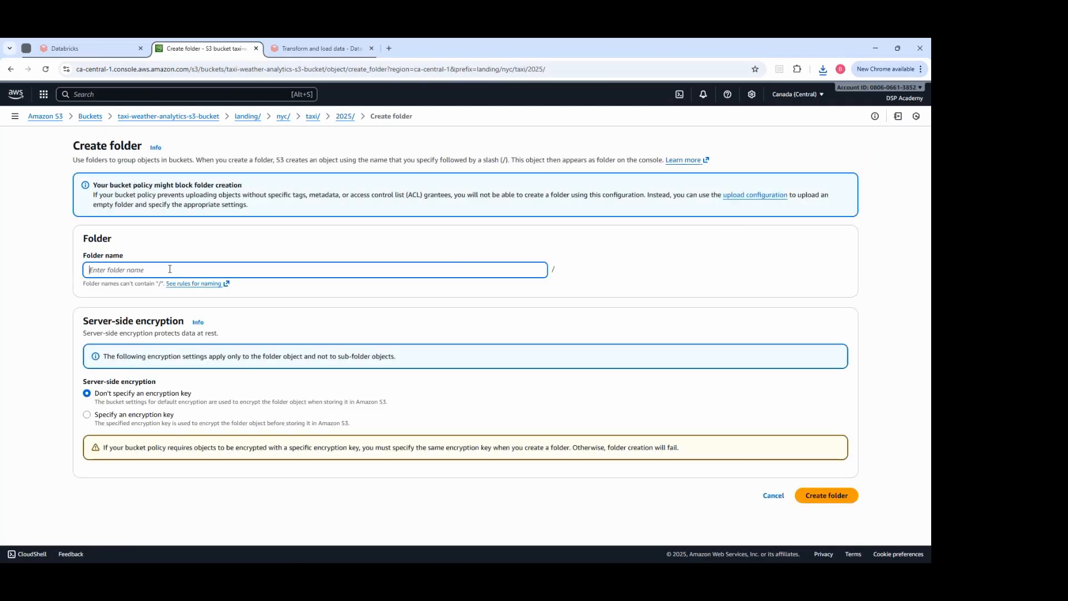
click(201, 265)
text(08)
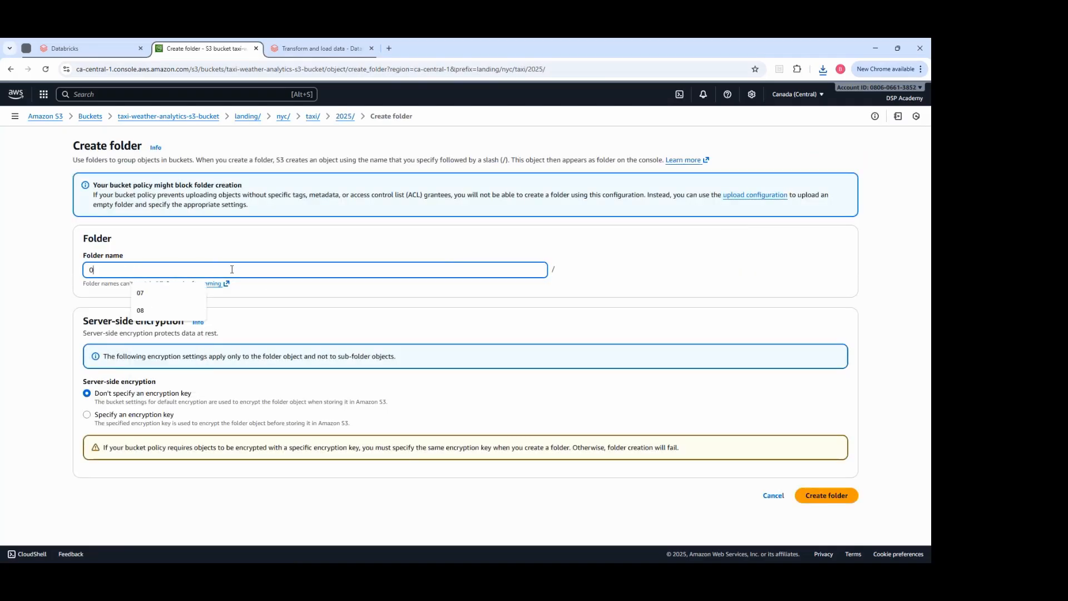
click(834, 496)
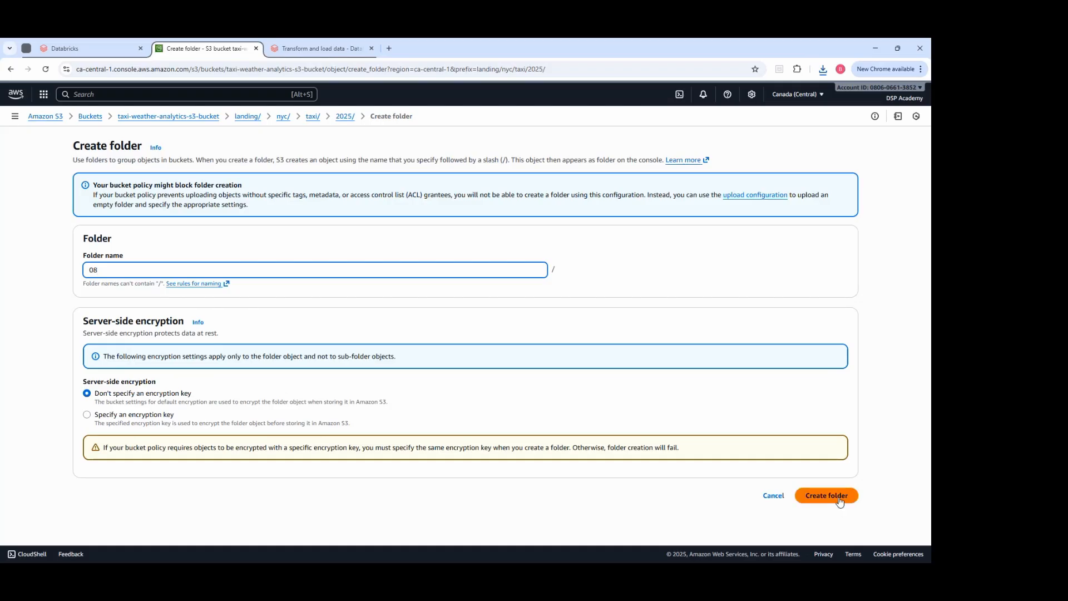
- Check the taxi 07/ folder, upload yellow_tripdata_2025-08 (2).parquet into the taxi 2025/08/ folder and open the upload destination
click(126, 302)
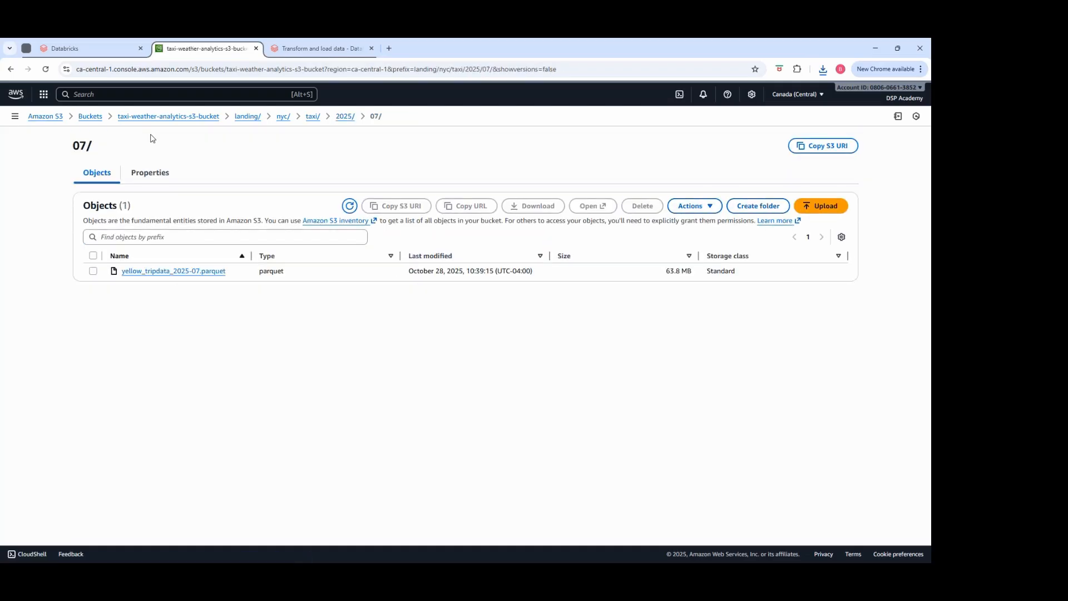
click(342, 117)
click(130, 287)
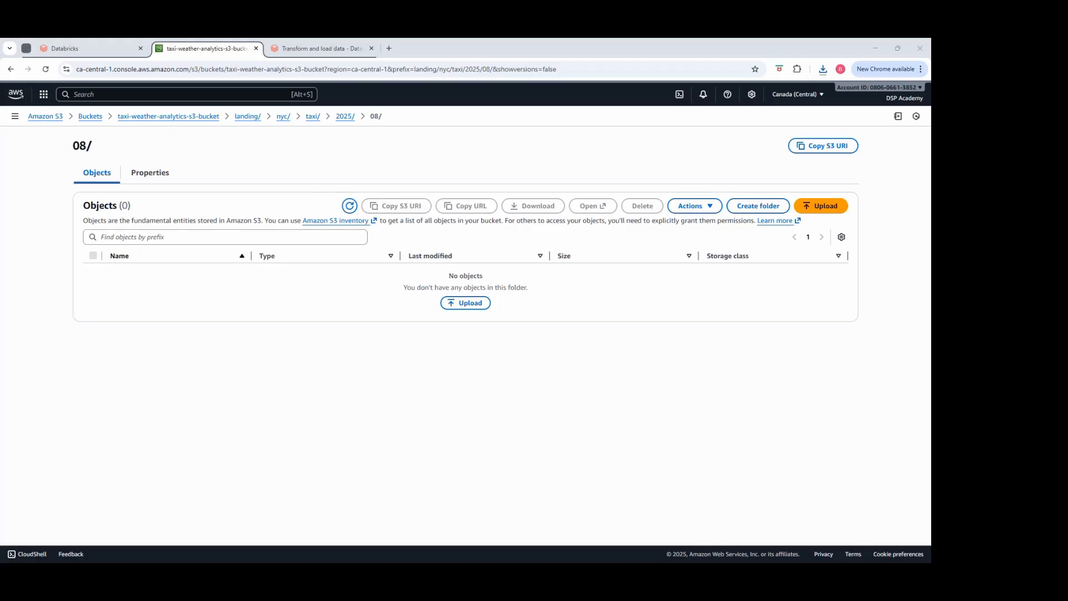
drag(465, 231, 418, 248)
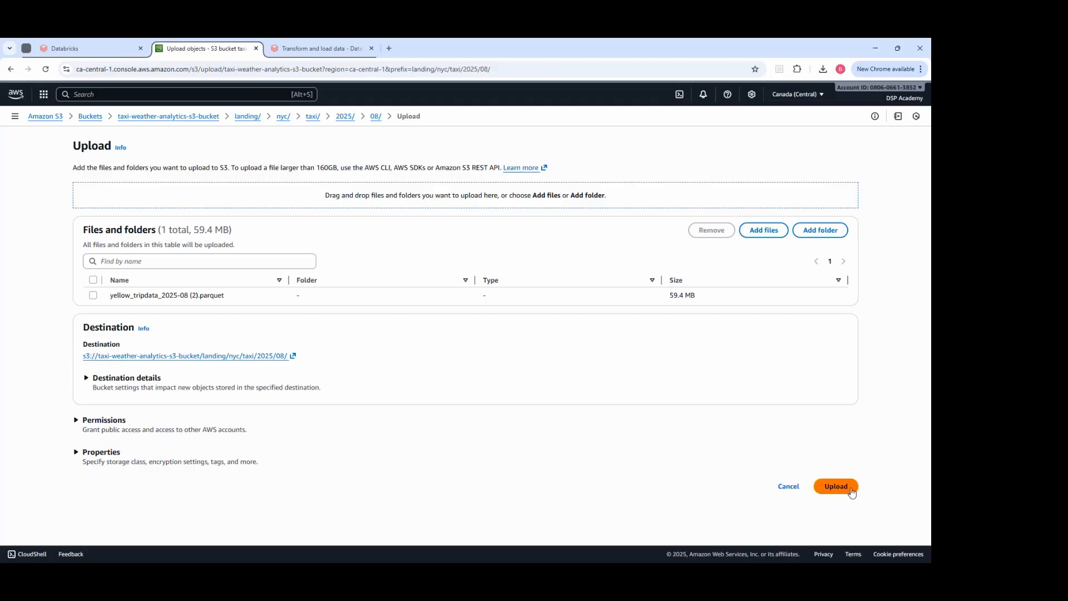
click(849, 487)
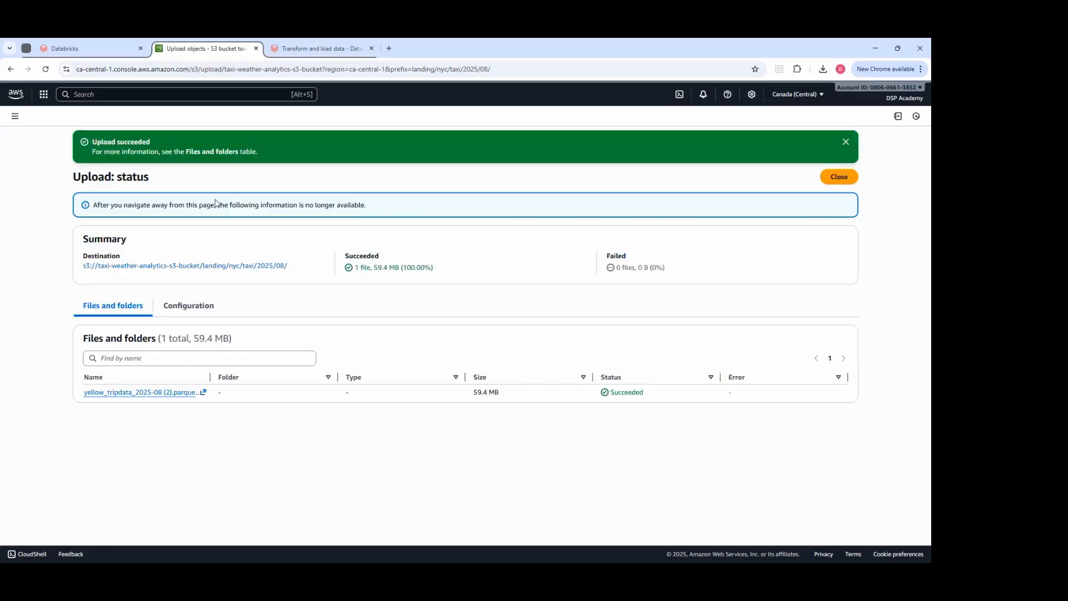
click(202, 266)
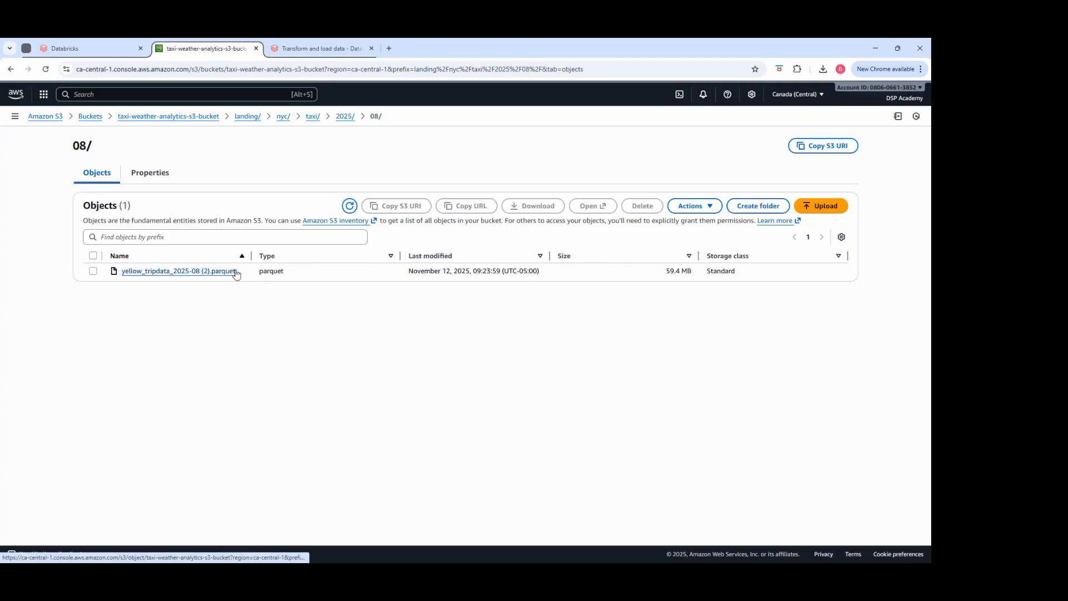
- Rename the uploaded parquet file to yellow_tripdata_2025-08.parquet, save the change and go back up to the taxi/ folder
click(93, 271)
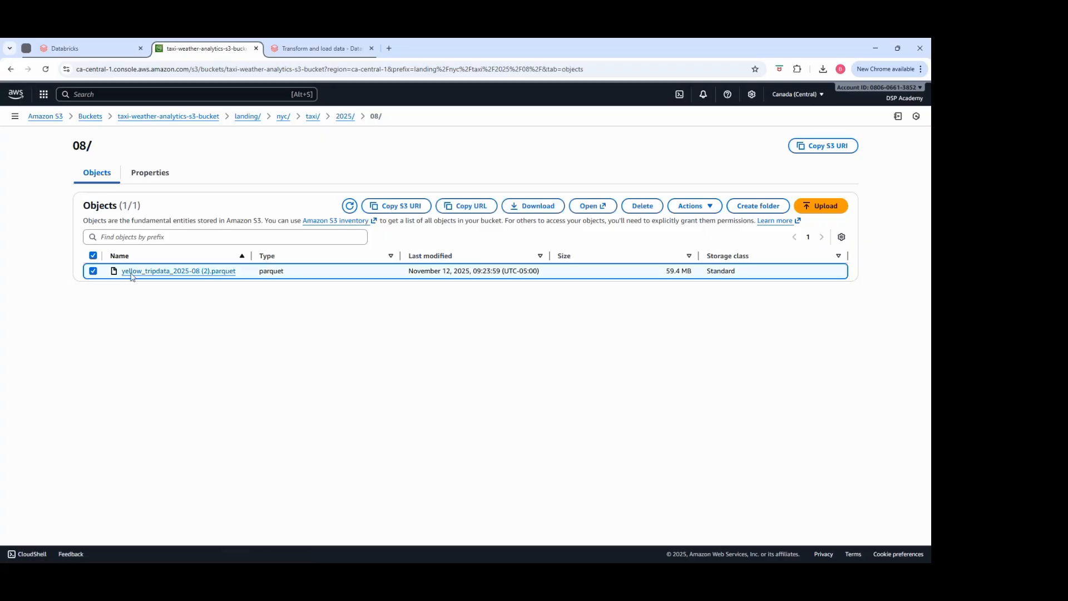
click(694, 206)
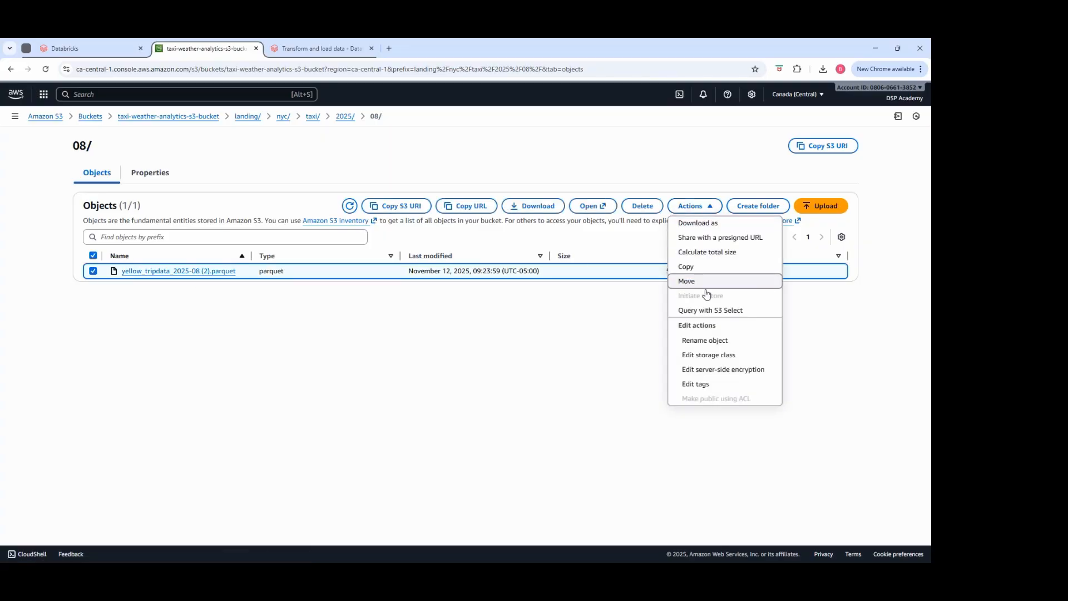
click(705, 341)
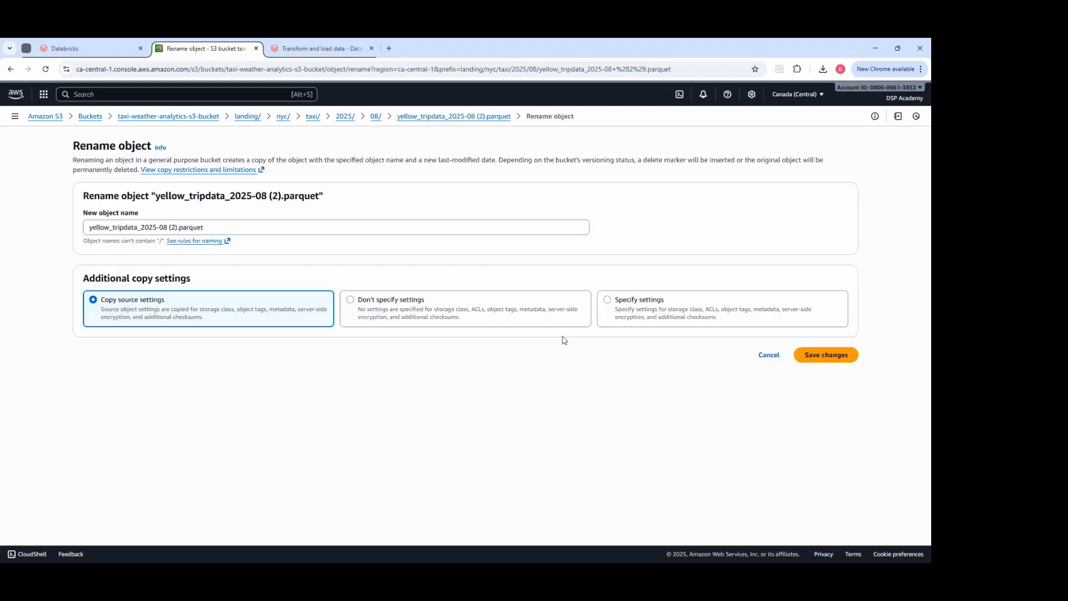
click(176, 228)
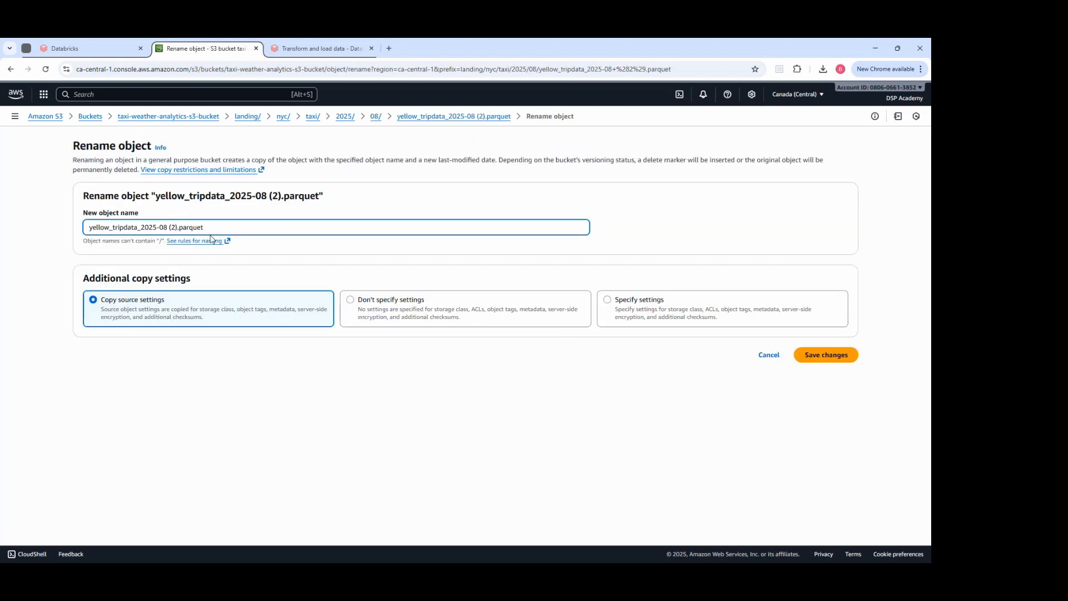
key(BackSpace)
key(BackSpace)
key(BackSpace)
key(BackSpace)
click(846, 361)
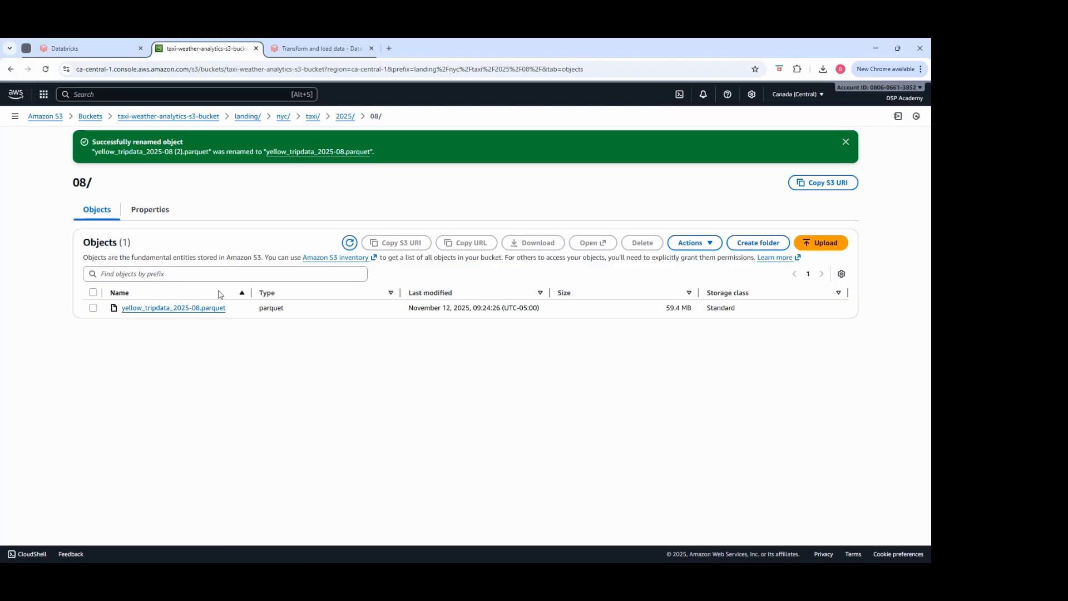
click(312, 116)
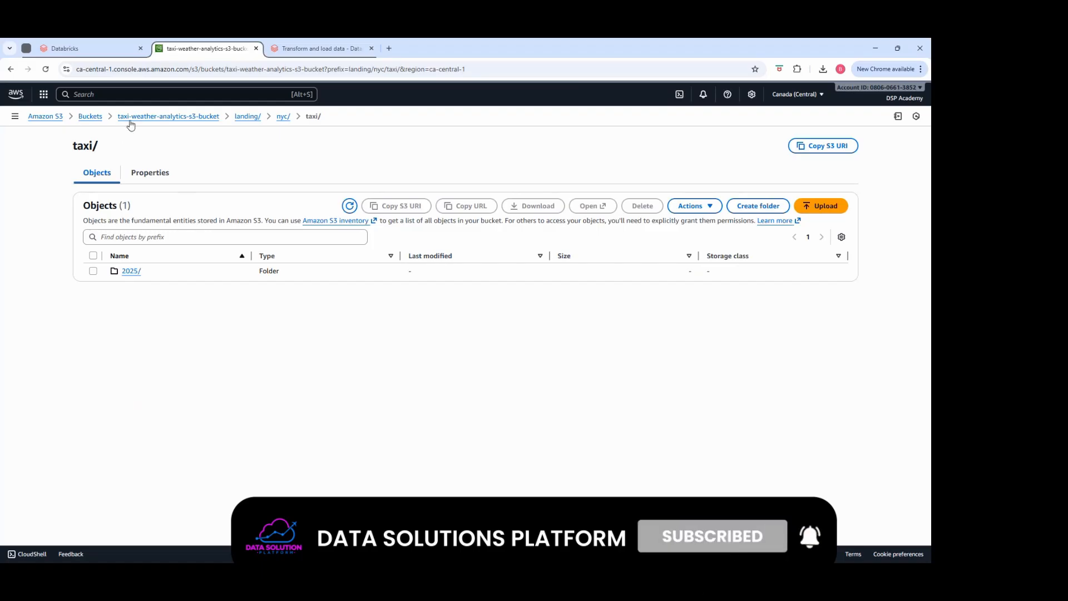
- Open the taxi-weather-analytics-lamda function in the Lambda service and bring up its code source
click(21, 96)
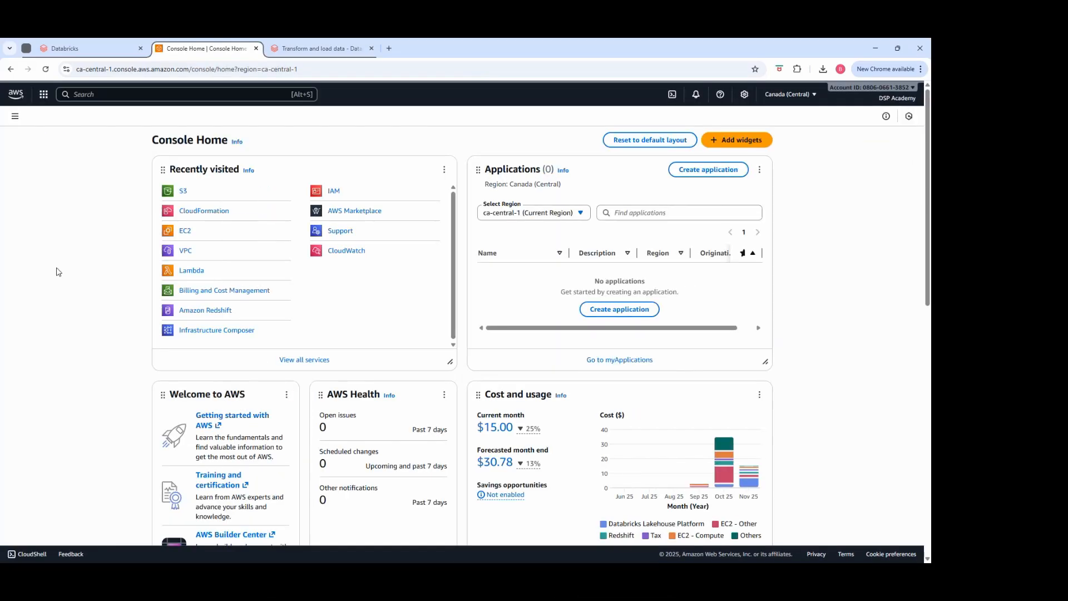
click(180, 272)
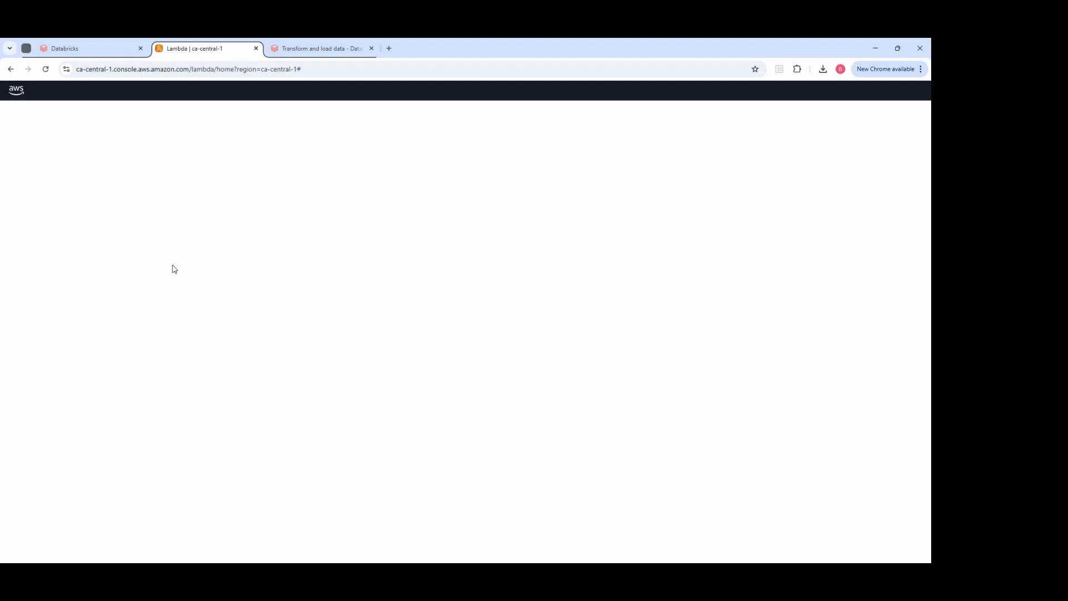
click(227, 200)
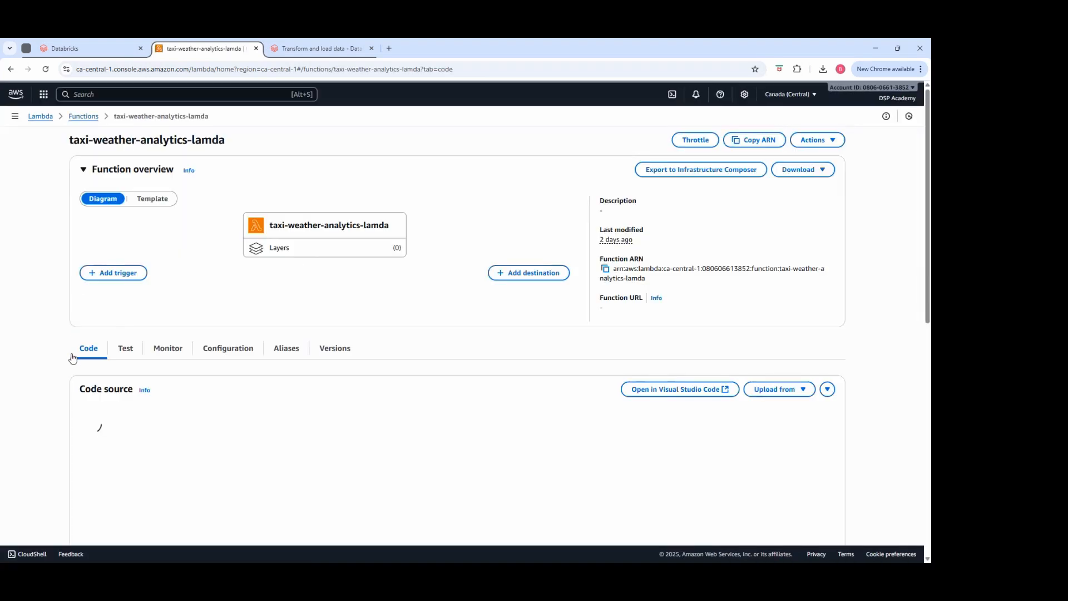
scroll(61, 366, down, 3)
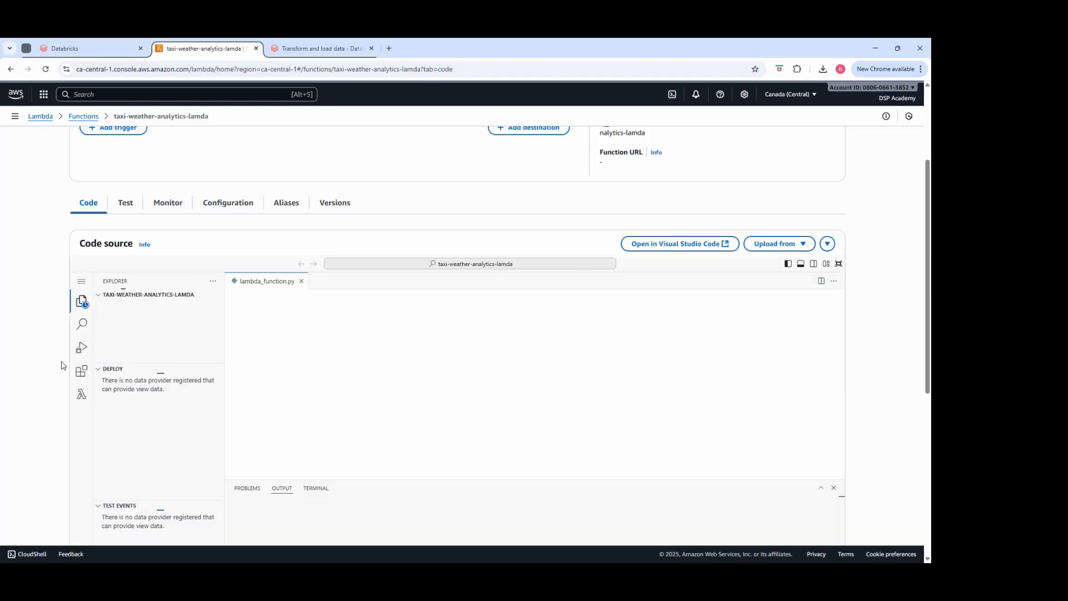
- Examine lambda_function.py, from the bucket, city and coordinate settings through the date range to the Open-Meteo API URL
click(334, 372)
key(ctrl+a)
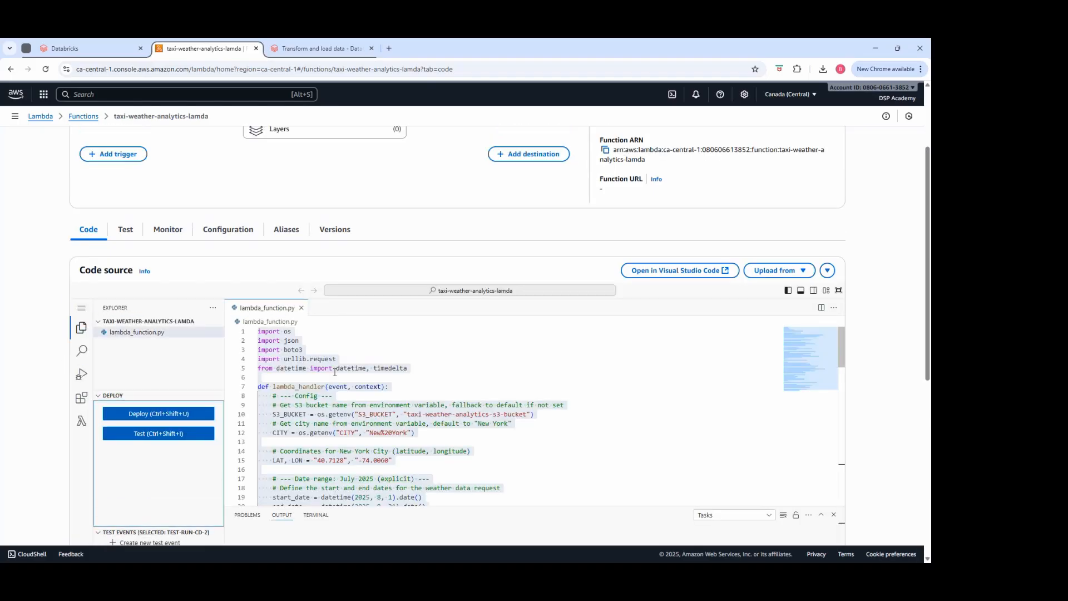
scroll(334, 372, down, 3)
scroll(319, 413, down, 5)
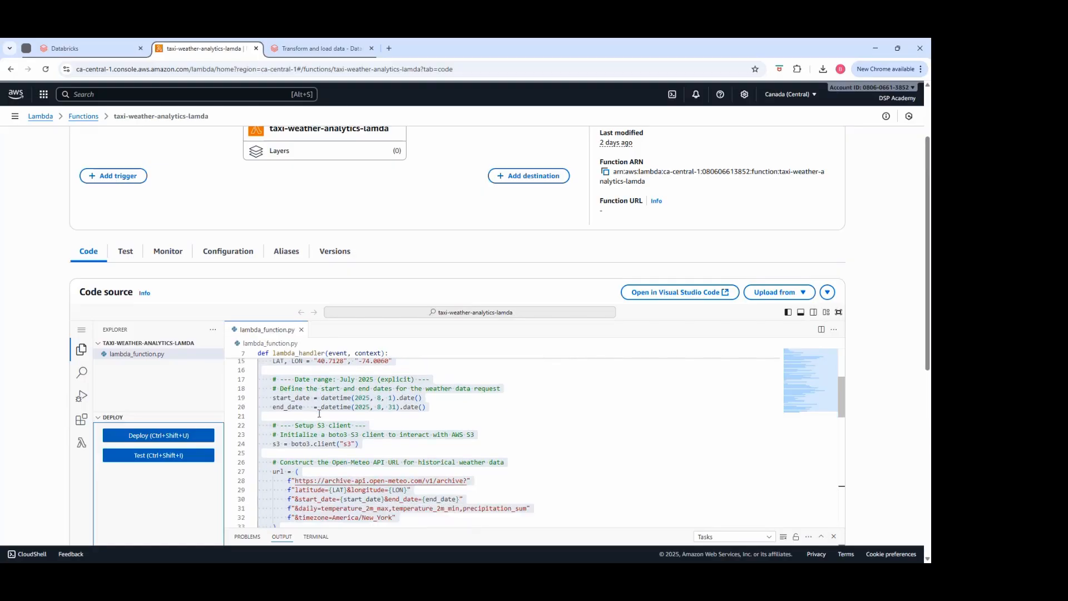
scroll(315, 416, up, 7)
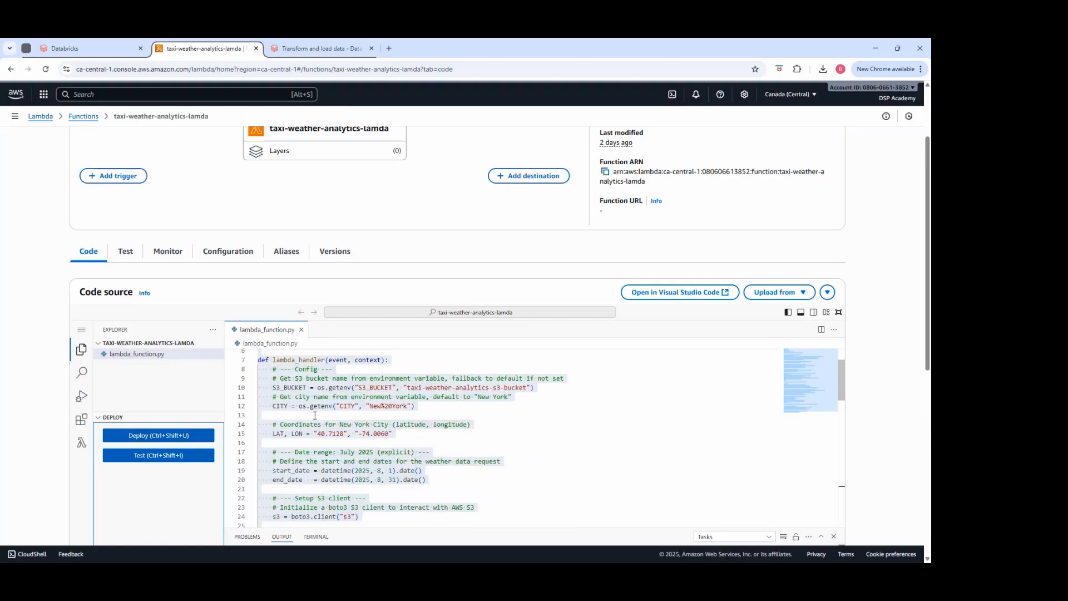
scroll(63, 455, up, 1)
scroll(62, 454, down, 3)
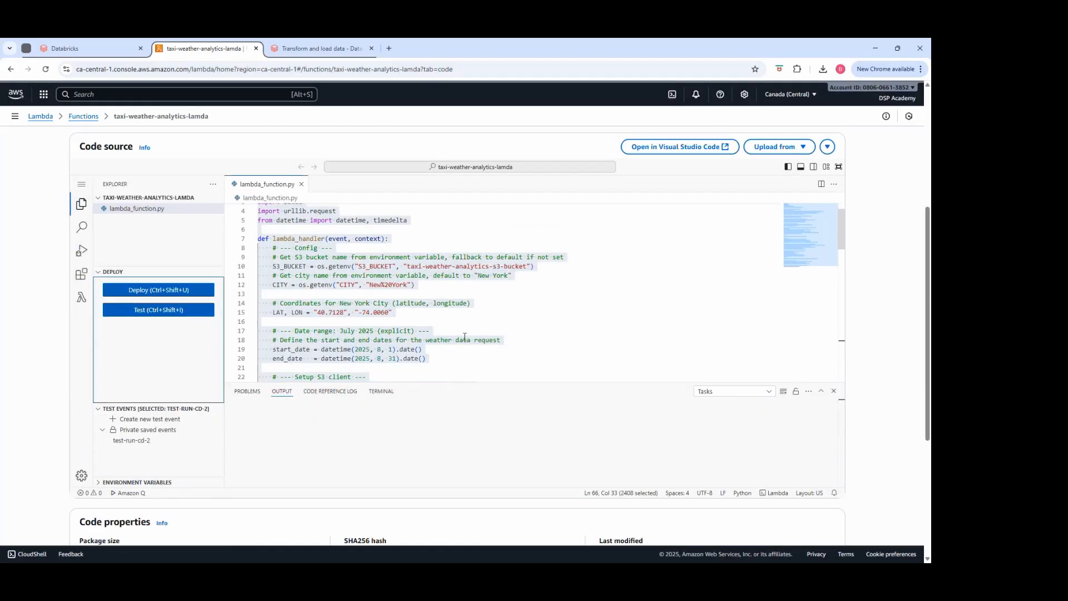
scroll(460, 331, up, 3)
scroll(443, 346, down, 2)
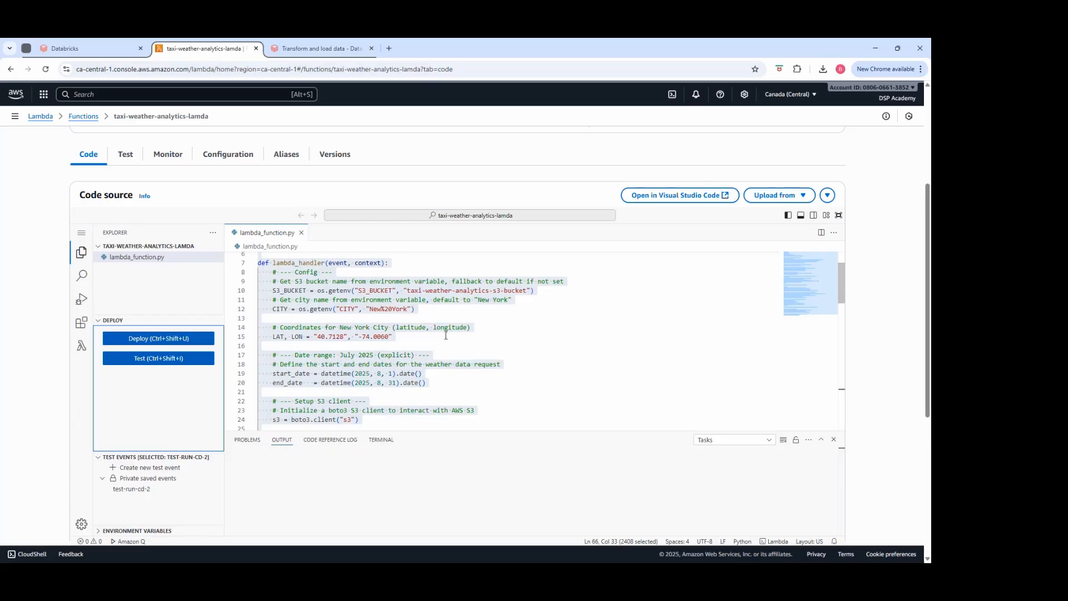
click(445, 335)
scroll(446, 334, down, 3)
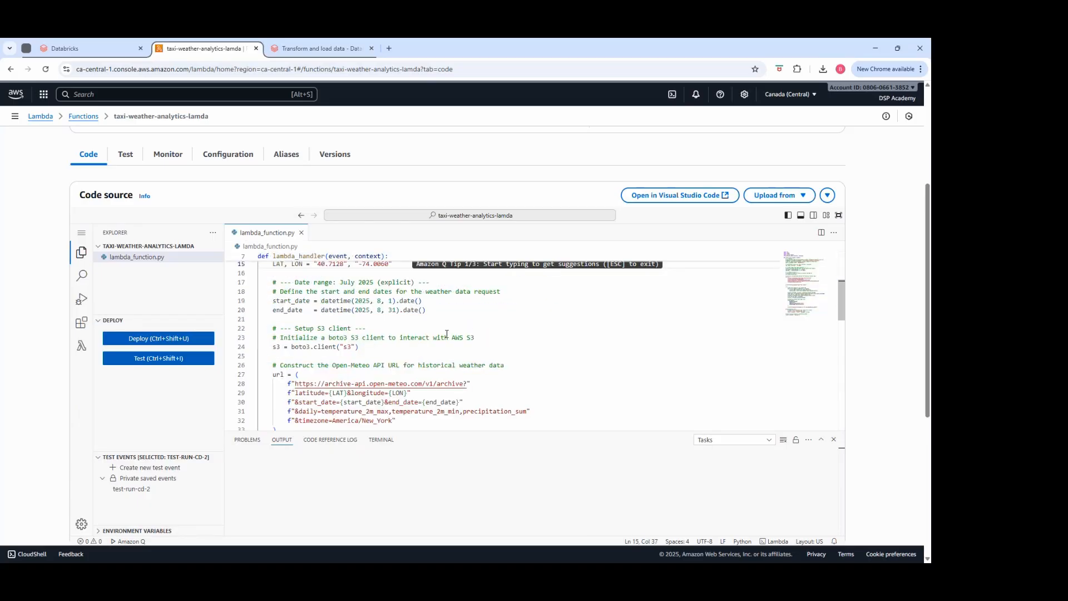
- Re-enter 8 as the start_date month in lambda_function.py, check the end_date values and deploy the function
click(382, 301)
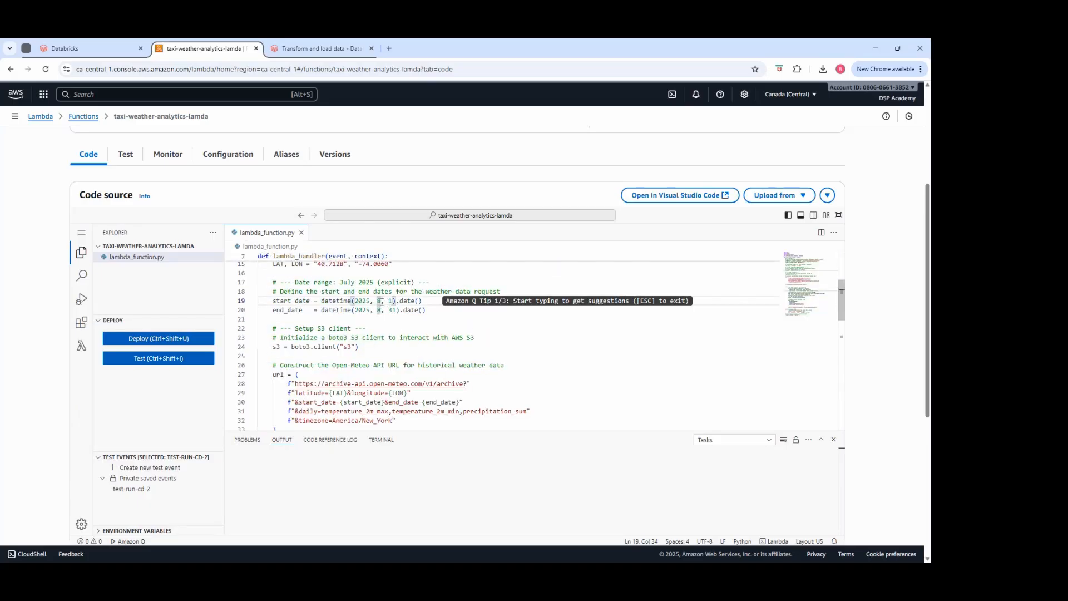
key(BackSpace)
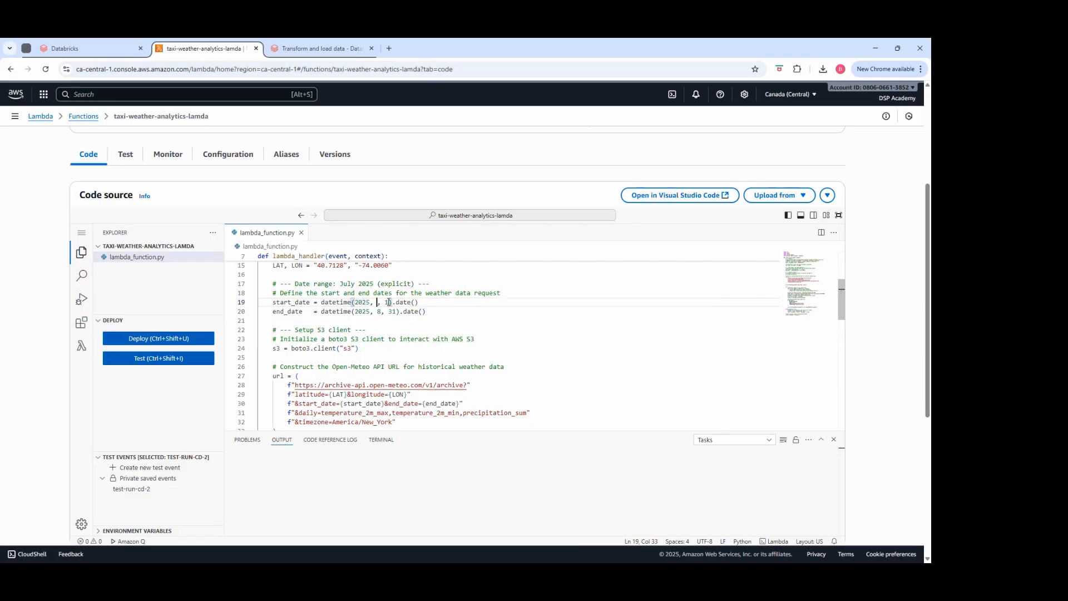
text(8)
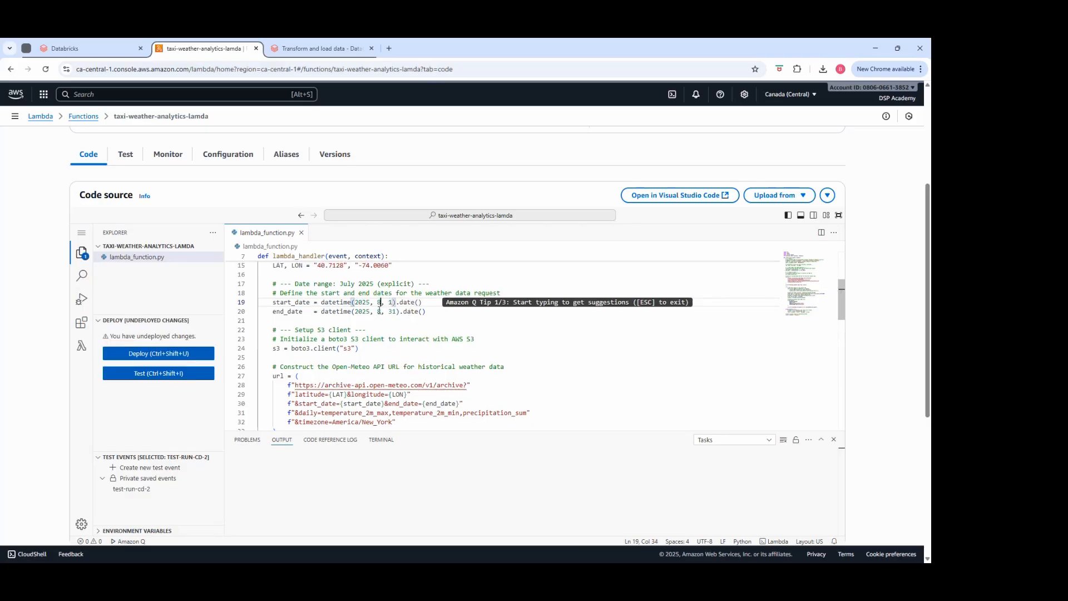
click(381, 310)
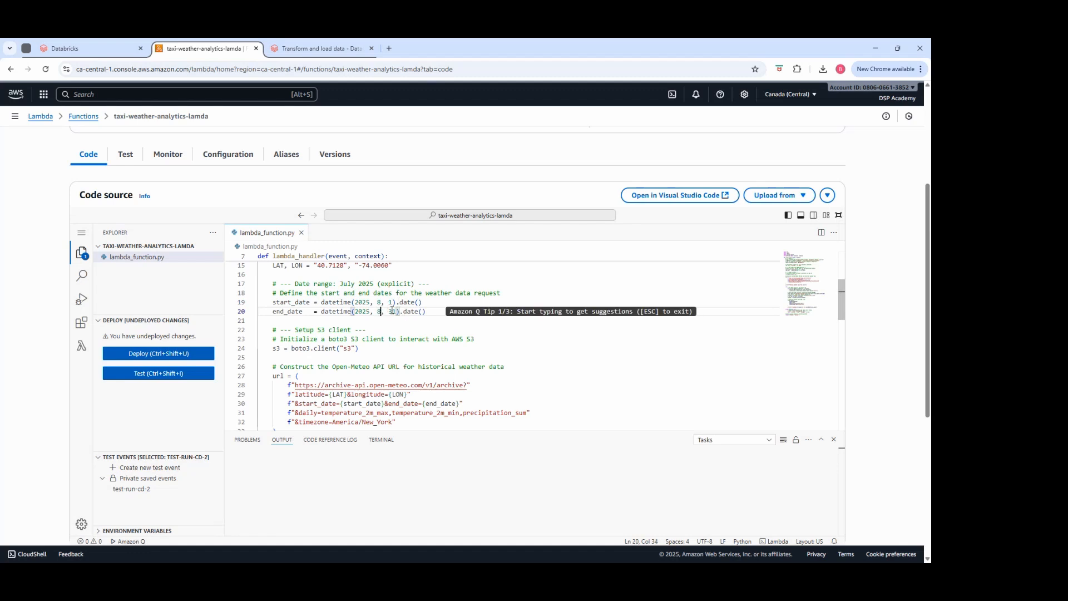
drag(389, 311, 396, 311)
scroll(367, 317, down, 1)
click(375, 304)
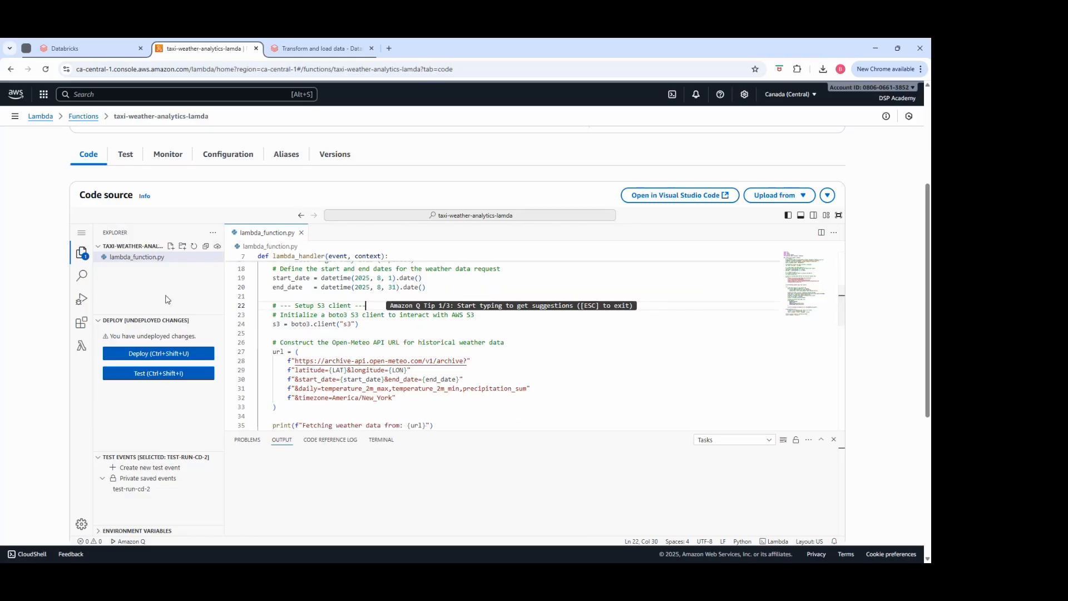
click(172, 358)
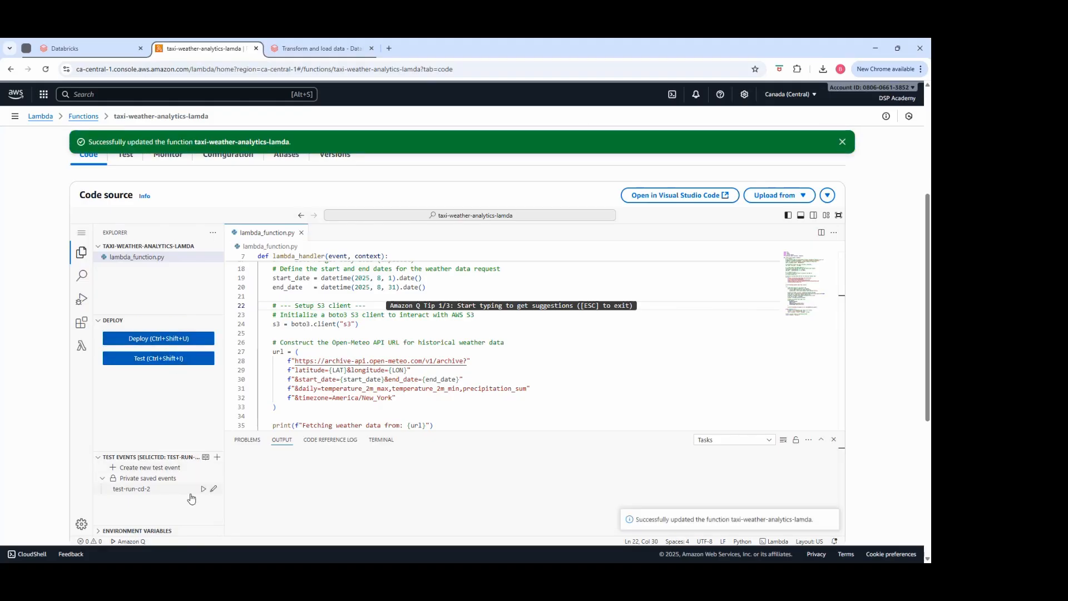
- Invoke the function with the saved test event test-run-cd-2, review the code and execution results, and invoke it again
click(202, 489)
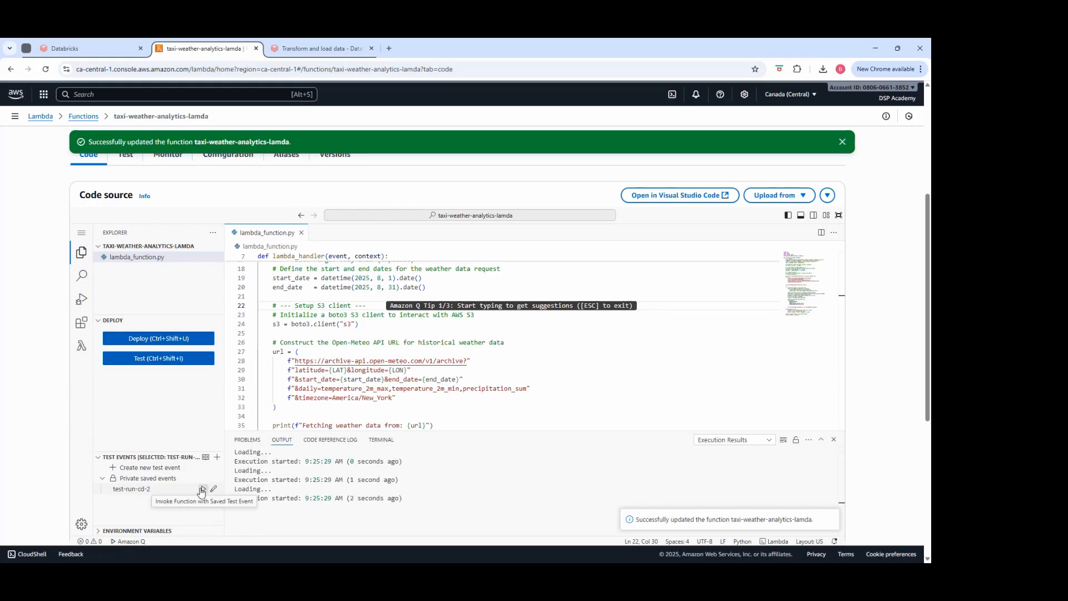
scroll(366, 360, down, 1)
scroll(366, 360, down, 4)
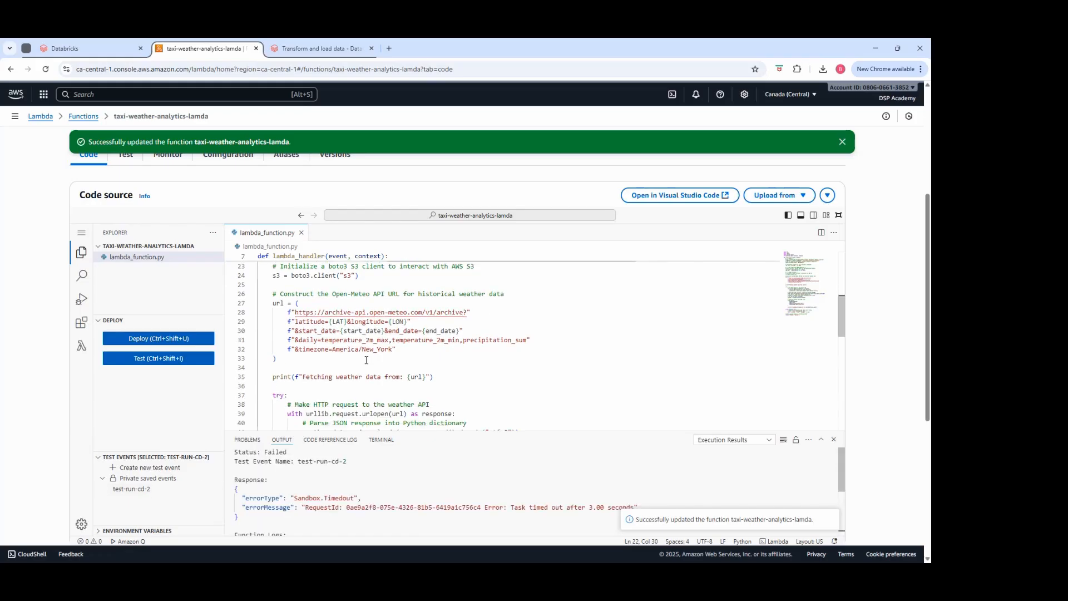
scroll(365, 361, up, 5)
scroll(370, 348, up, 4)
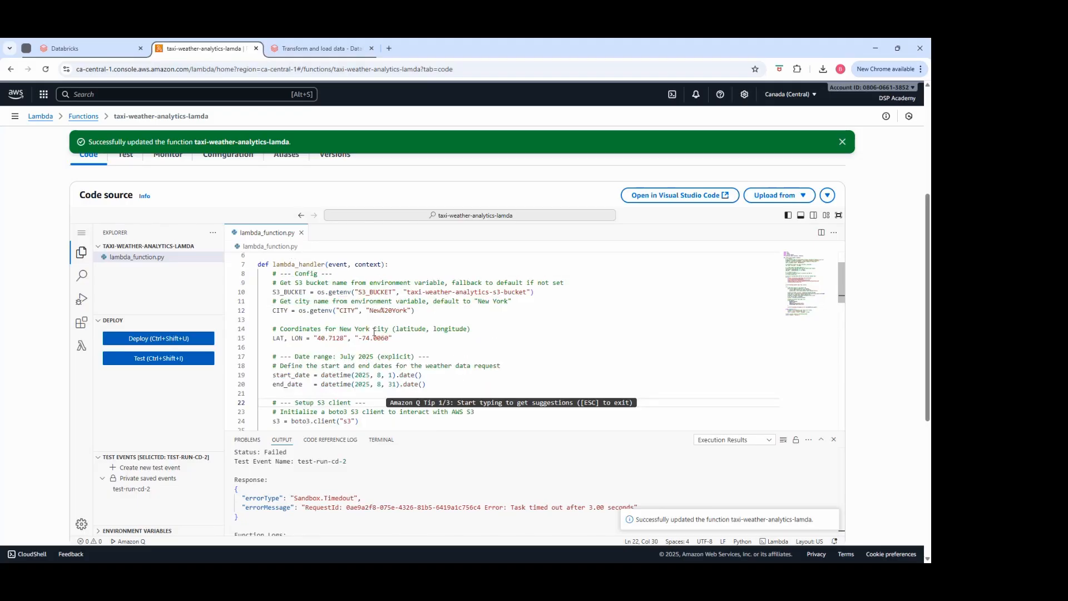
scroll(366, 369, down, 1)
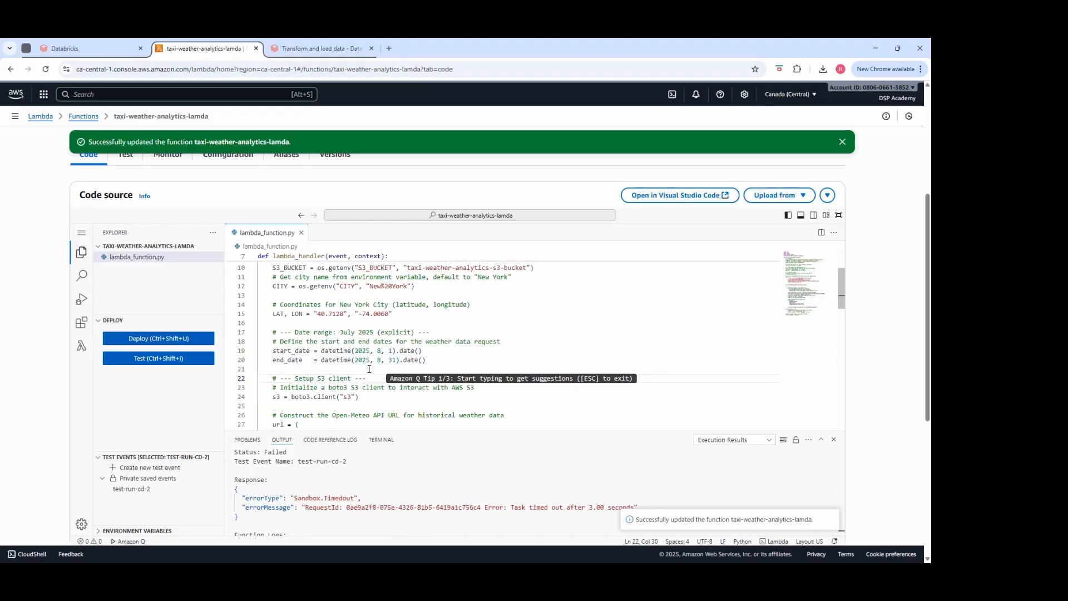
scroll(371, 354, down, 6)
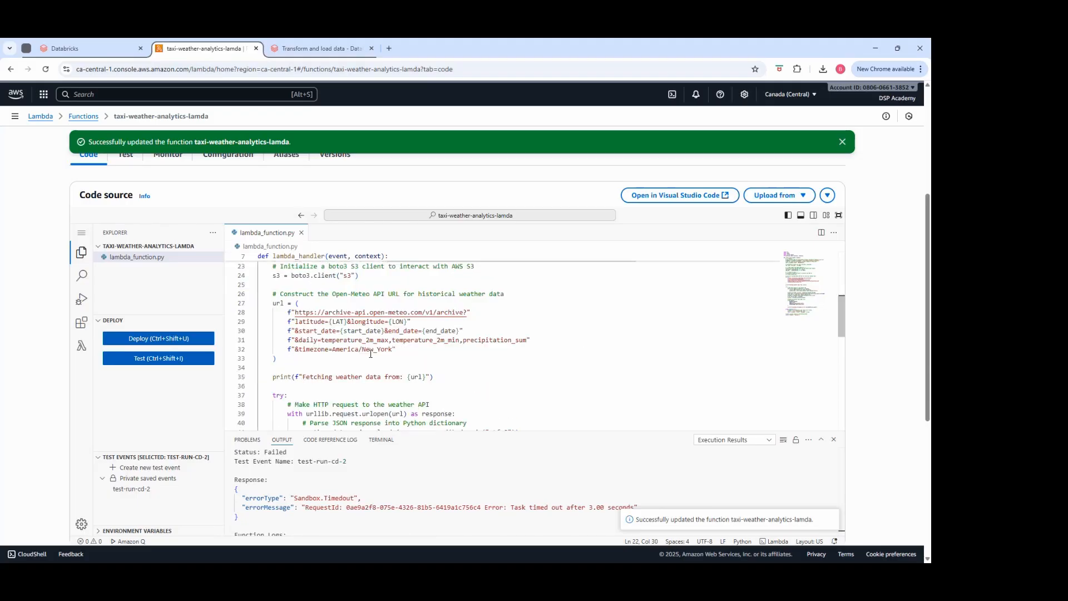
scroll(371, 354, down, 5)
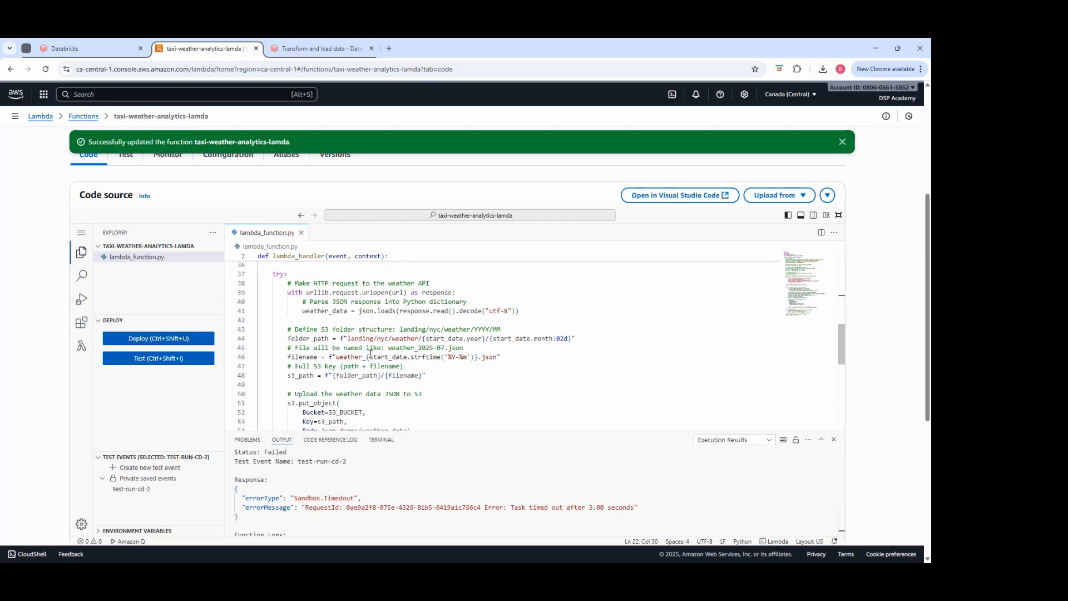
scroll(289, 425, down, 1)
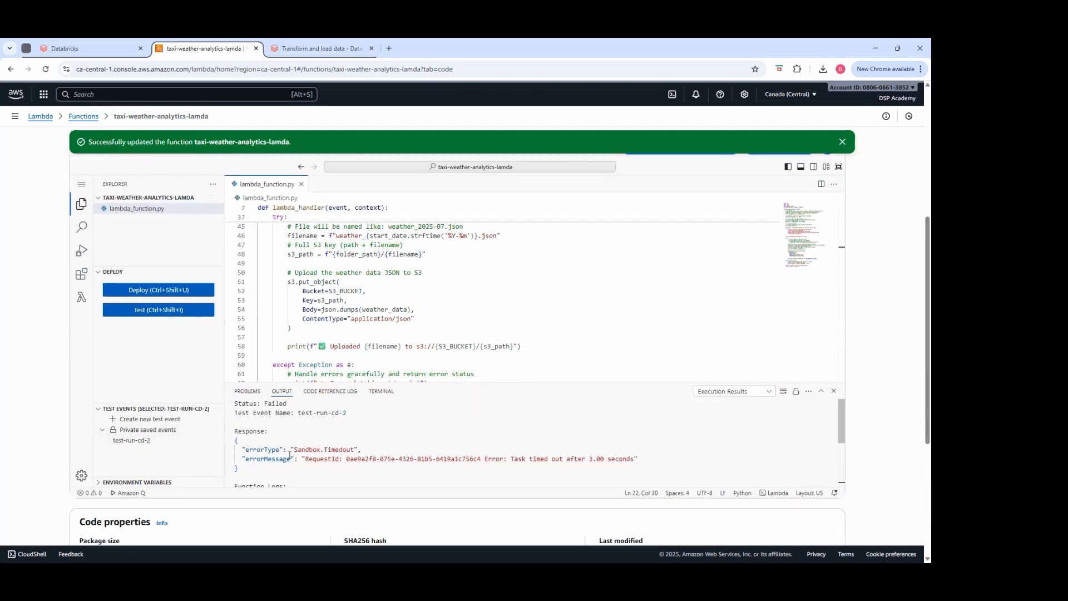
click(202, 441)
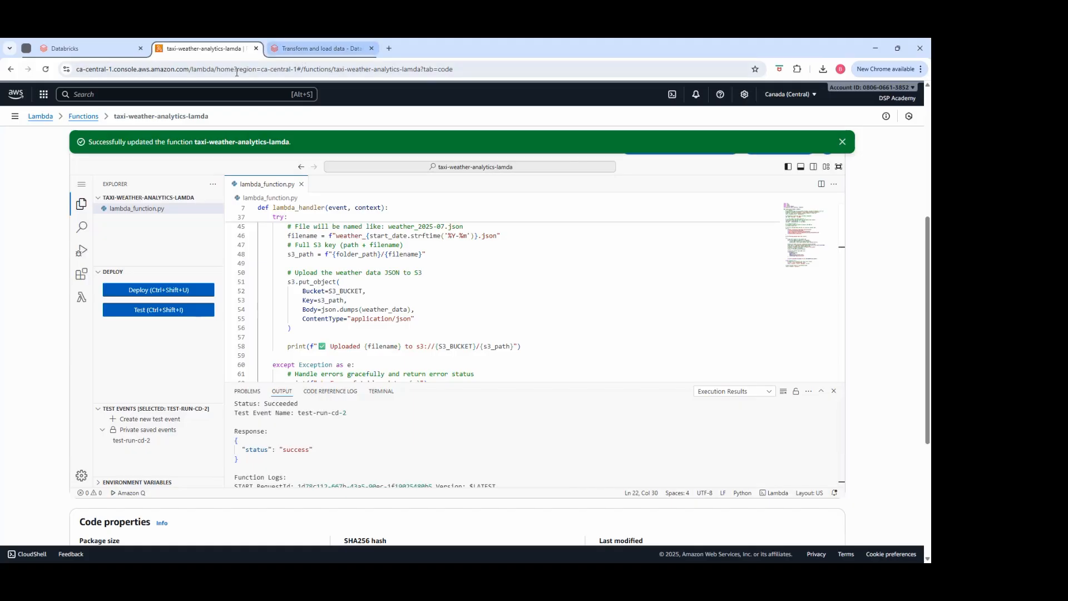
- Open landing/nyc/weather/2025/08/ in taxi-weather-analytics-s3-bucket to check the weather file written by the function
click(16, 96)
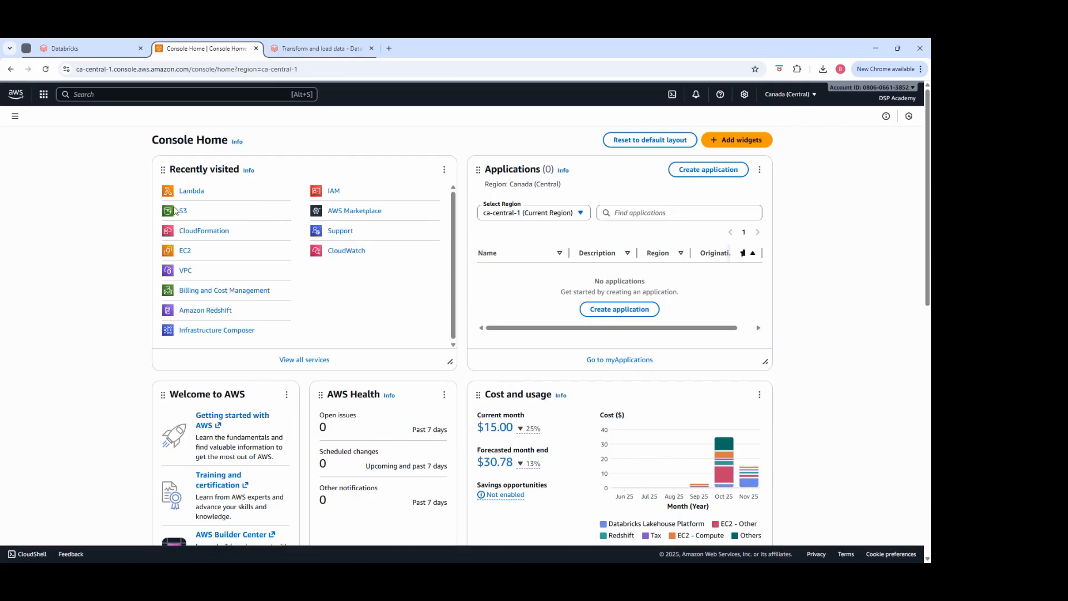
click(176, 211)
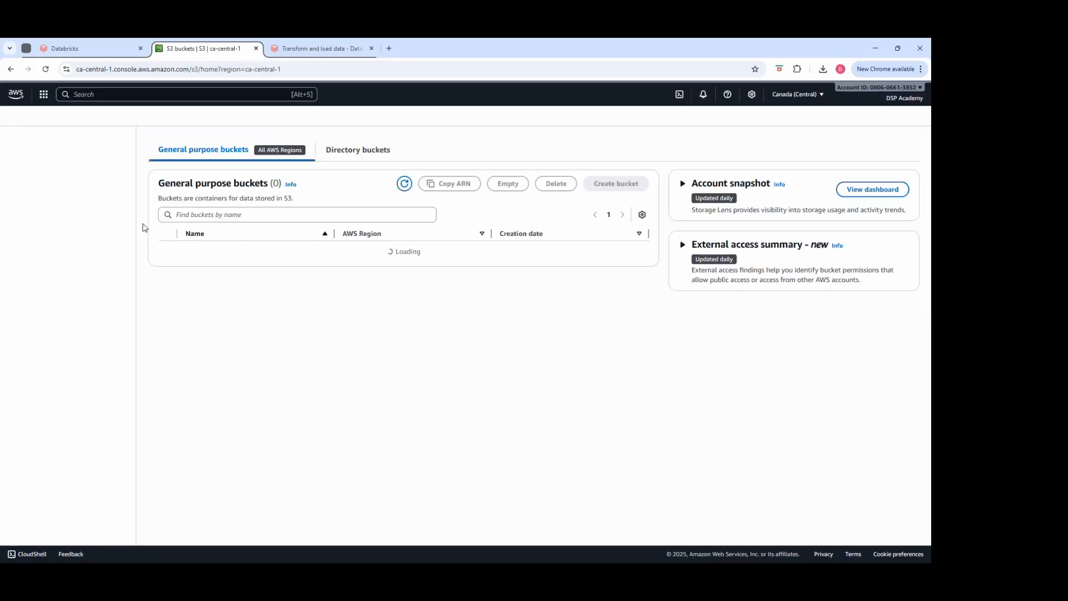
click(218, 316)
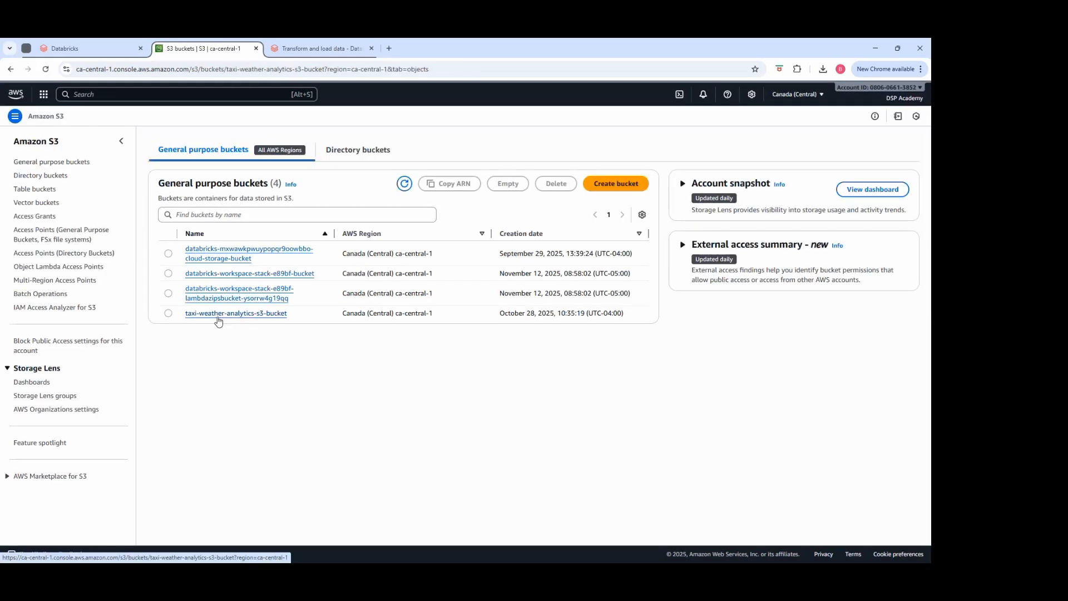
click(212, 302)
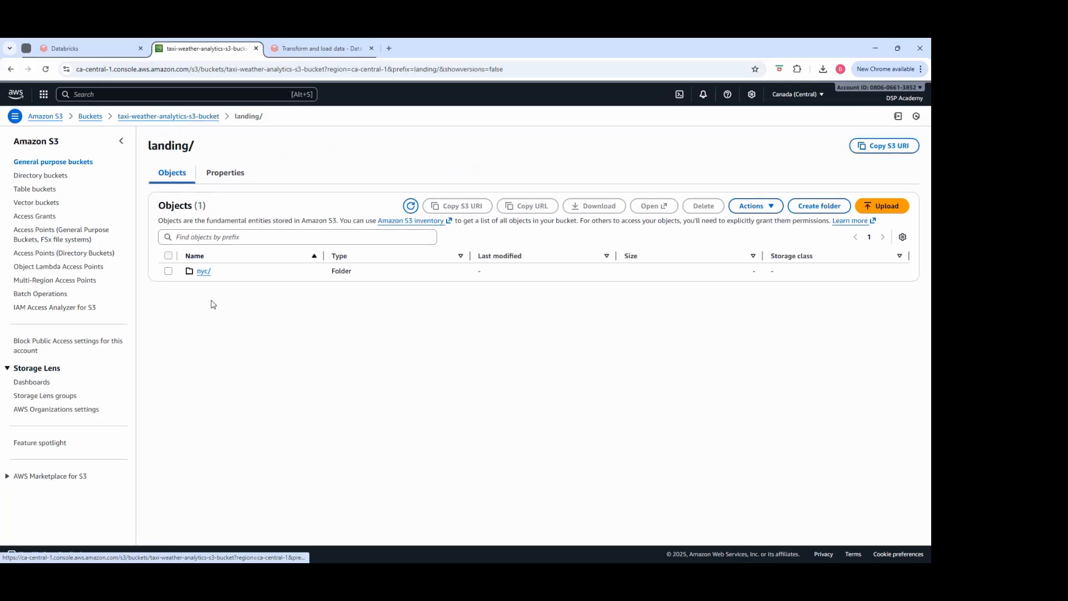
click(204, 271)
click(205, 286)
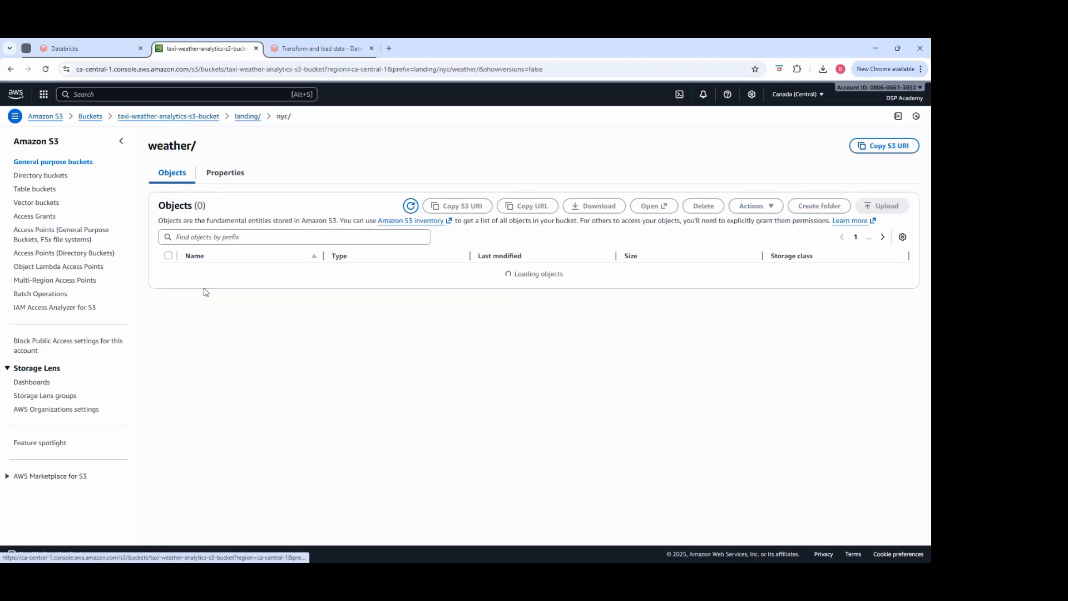
click(204, 272)
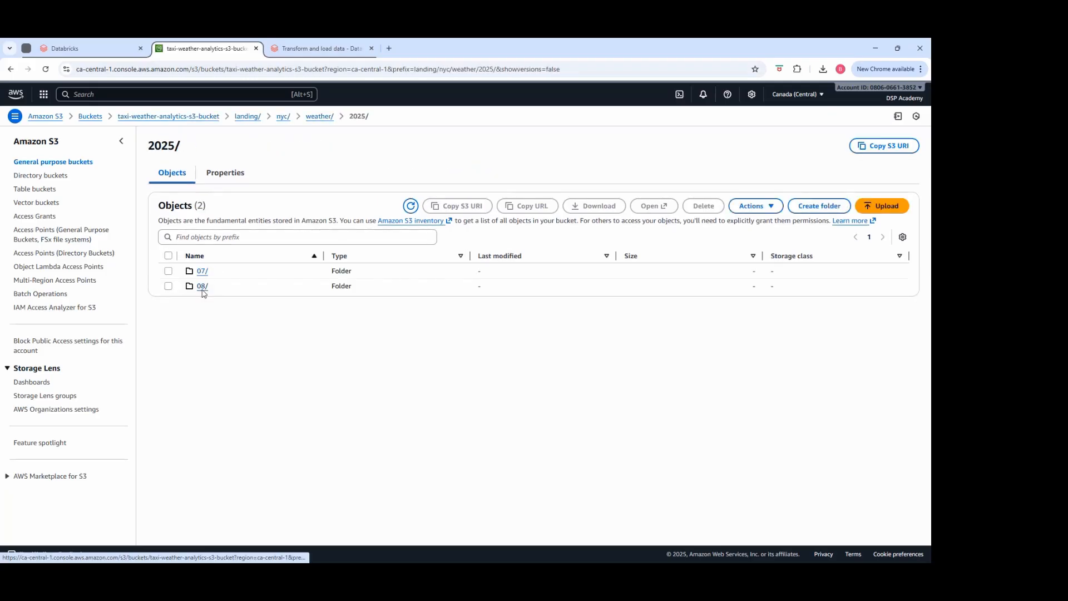
click(202, 288)
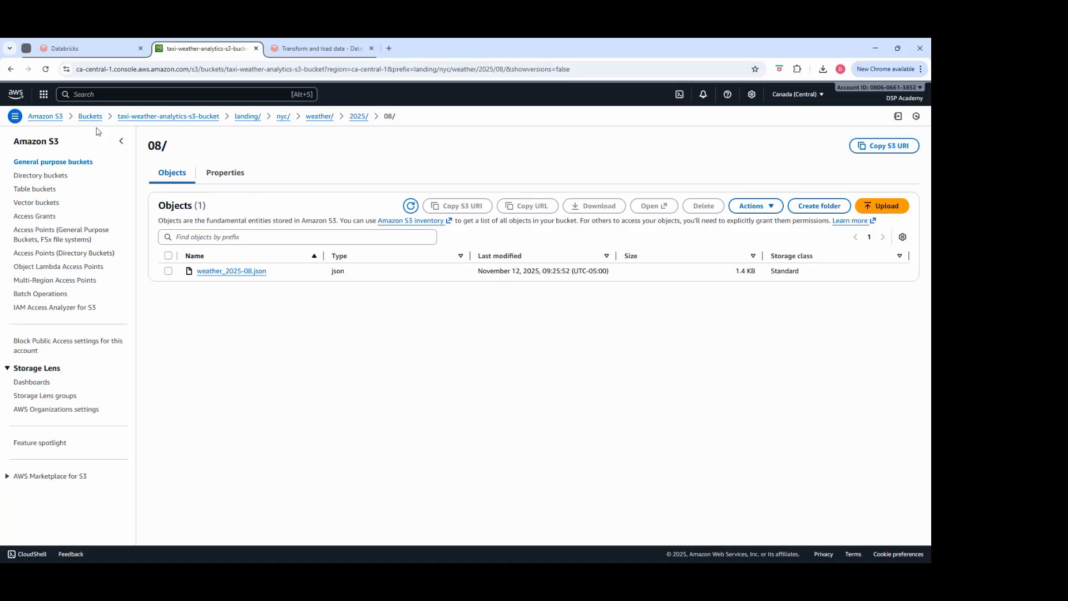
- Return to the taxi-weather-analytics-lamda function in Lambda and view the S3 upload section of its code
click(22, 100)
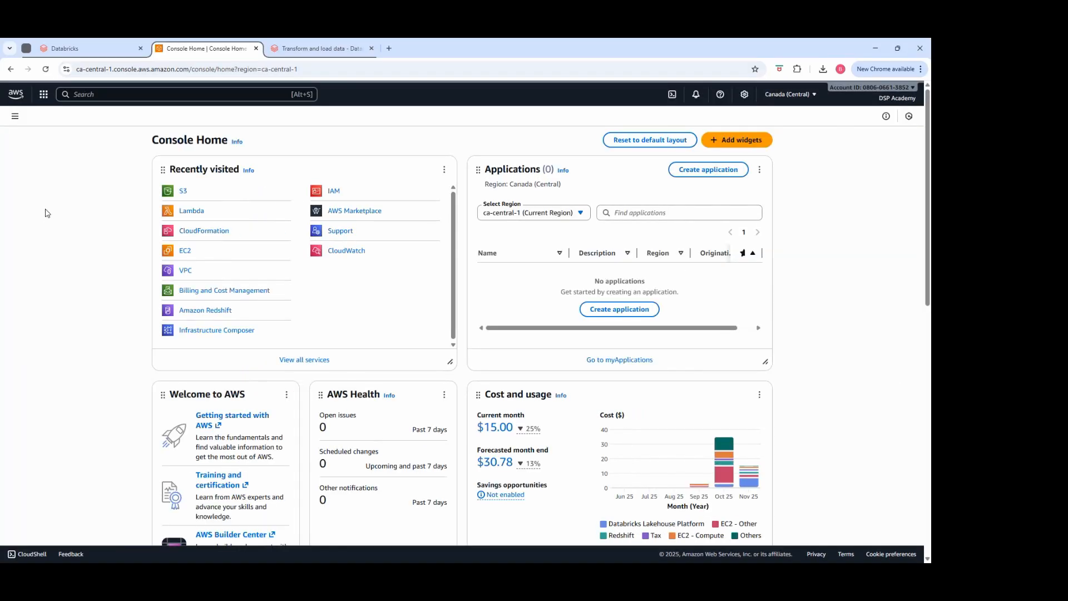
click(192, 211)
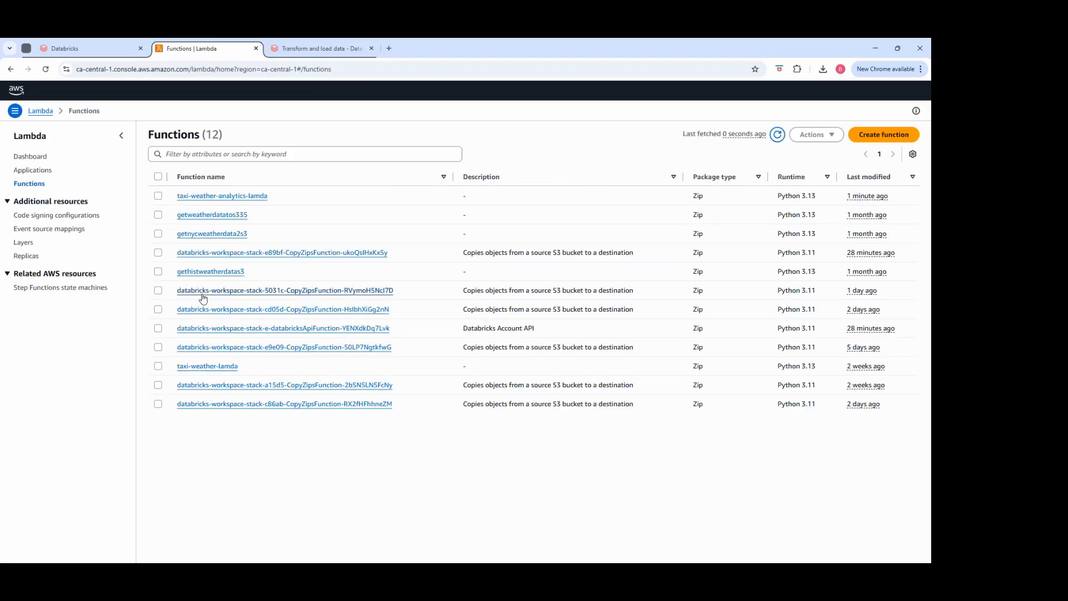
click(203, 198)
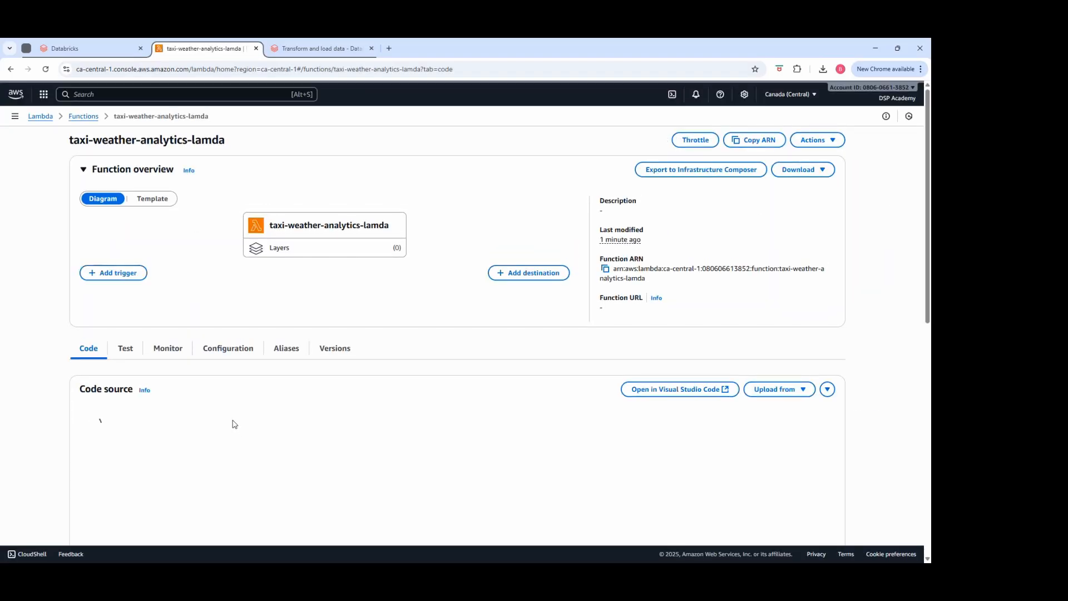
scroll(278, 362, down, 3)
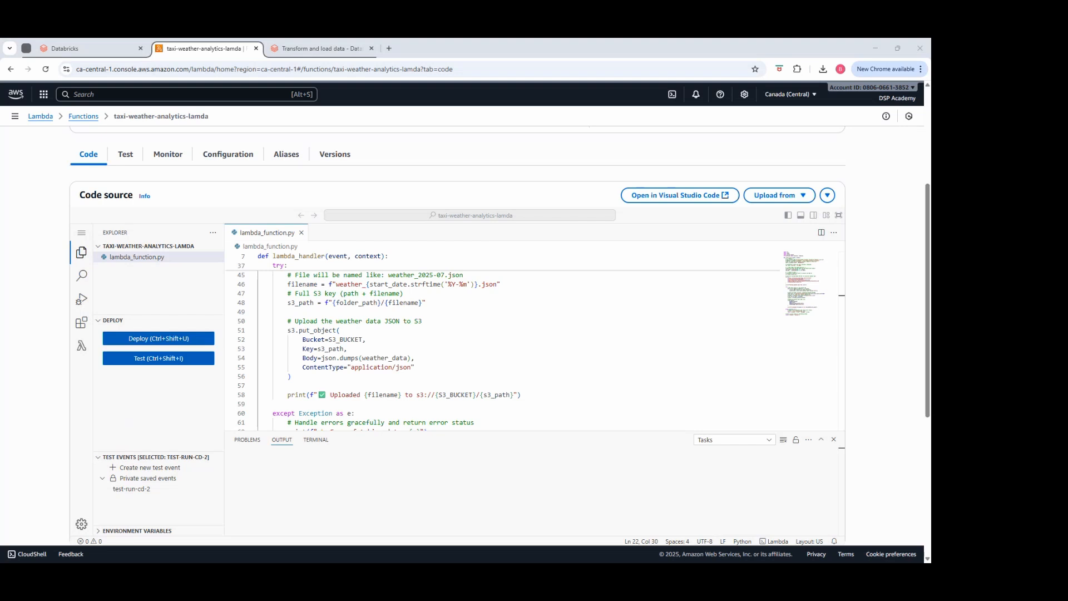
- Set start_date to datetime(2025, 9, 1) and end_date to datetime(2025, 9, 30) in lambda_function.py
click(477, 312)
scroll(465, 326, up, 8)
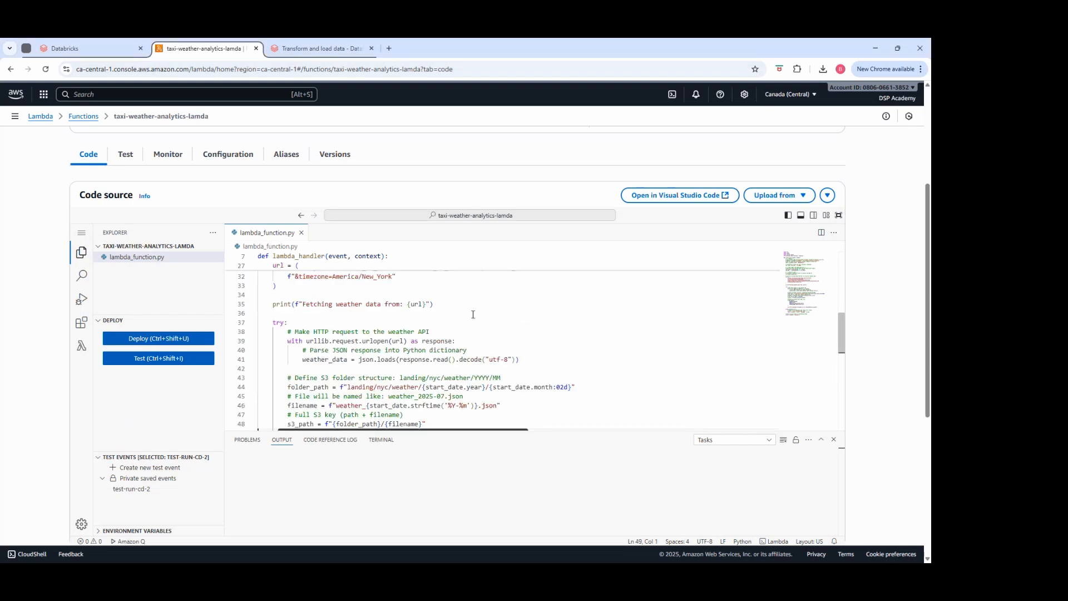
scroll(465, 325, up, 6)
scroll(460, 333, down, 3)
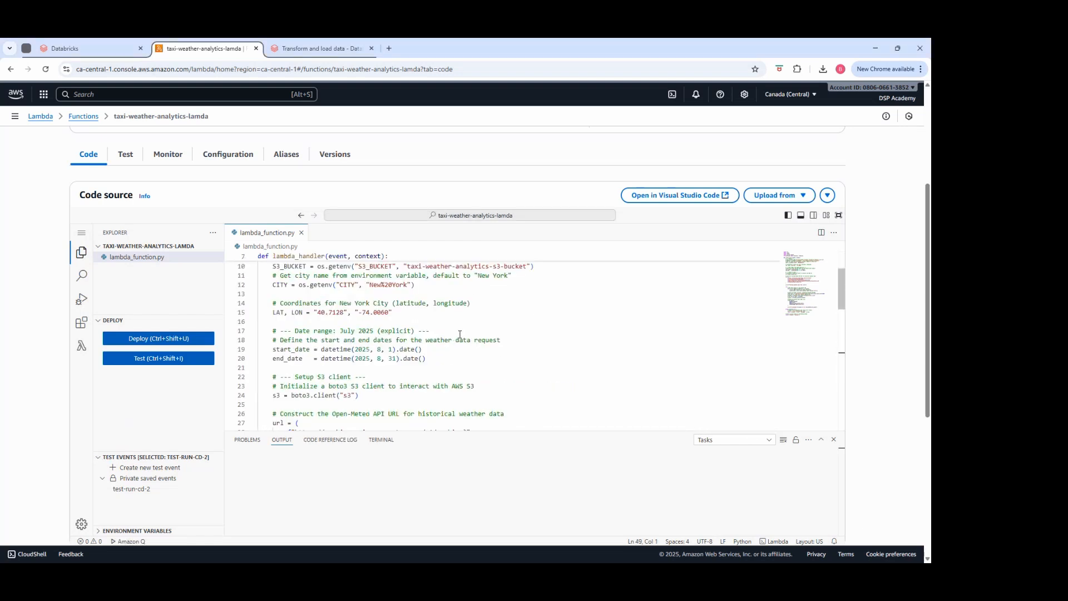
click(383, 349)
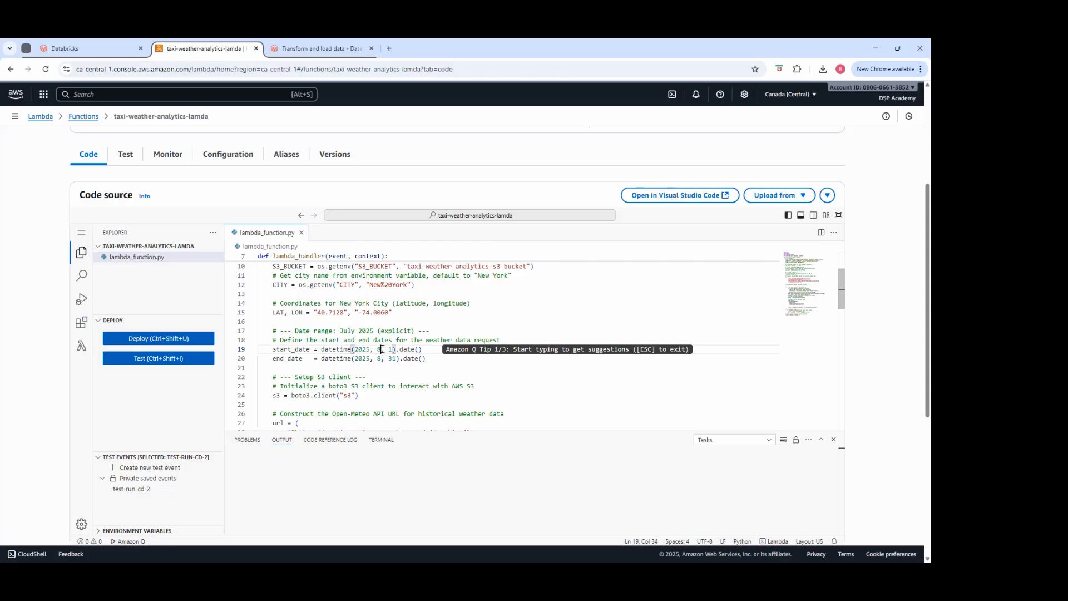
text(9)
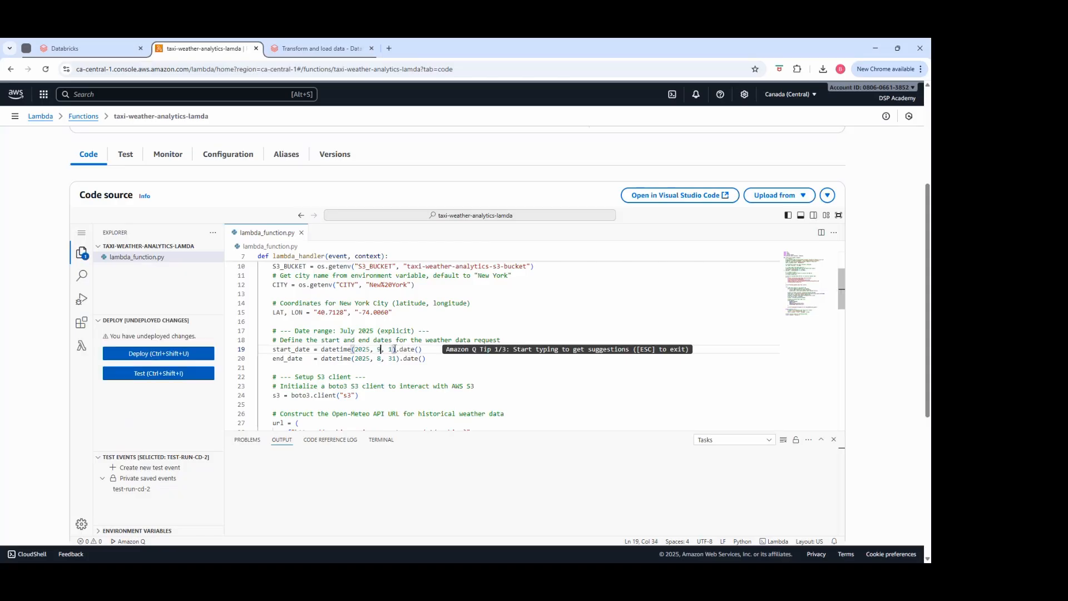
double_click(381, 358)
text(9, )
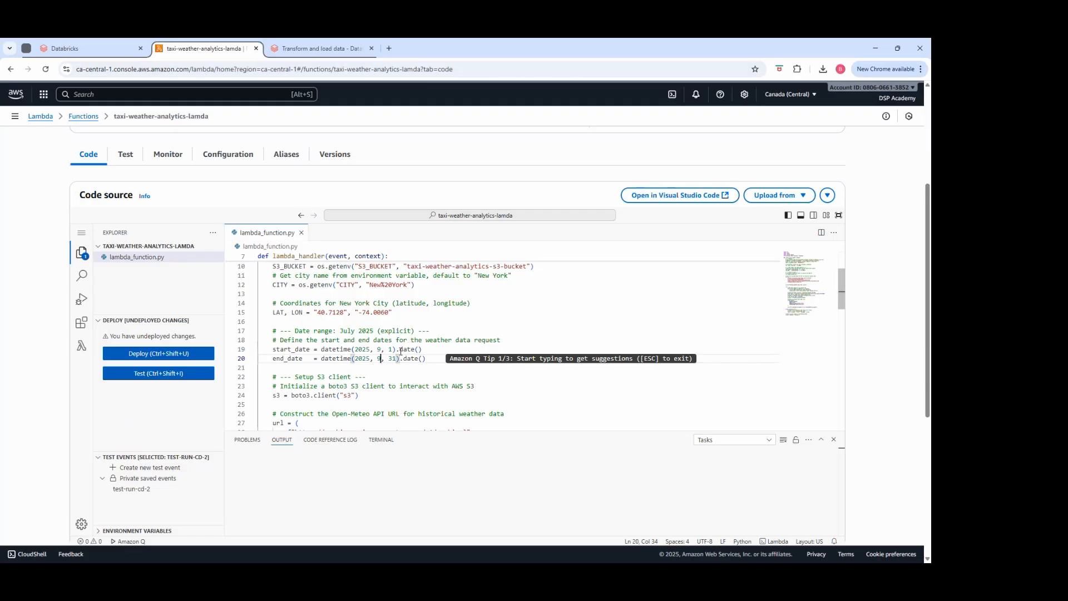
text(30)
click(431, 358)
- Deploy the updated function and invoke it twice with the saved test event test-run-cd-2
click(132, 356)
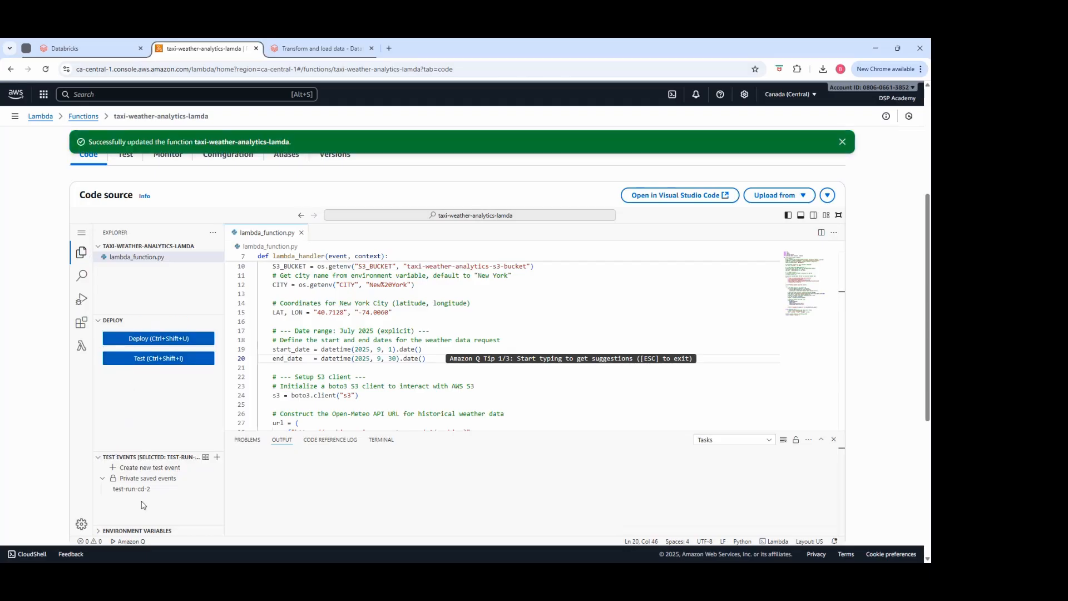
click(202, 488)
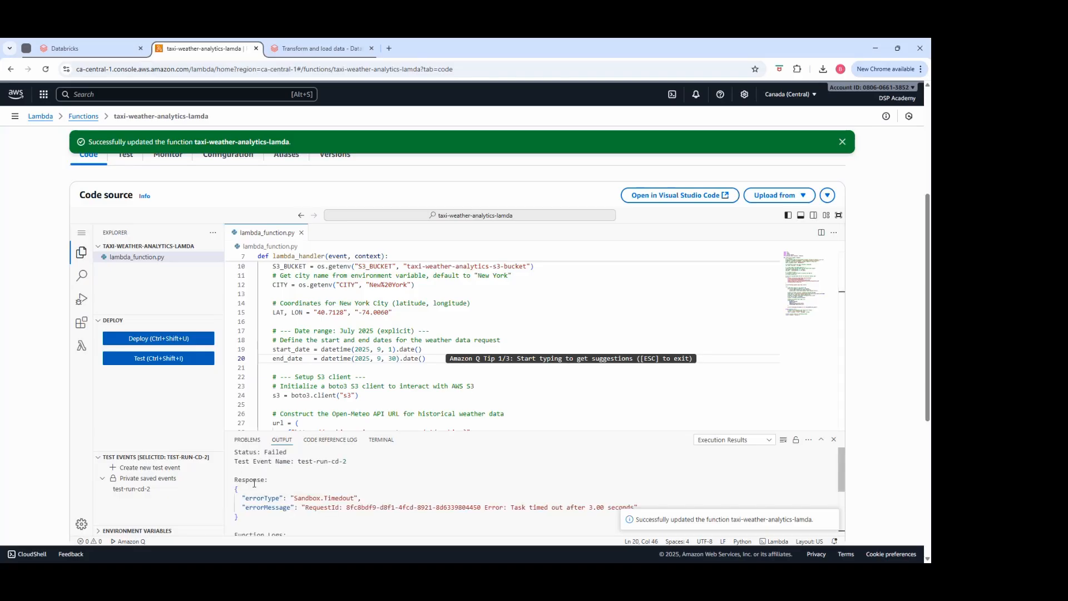
click(202, 489)
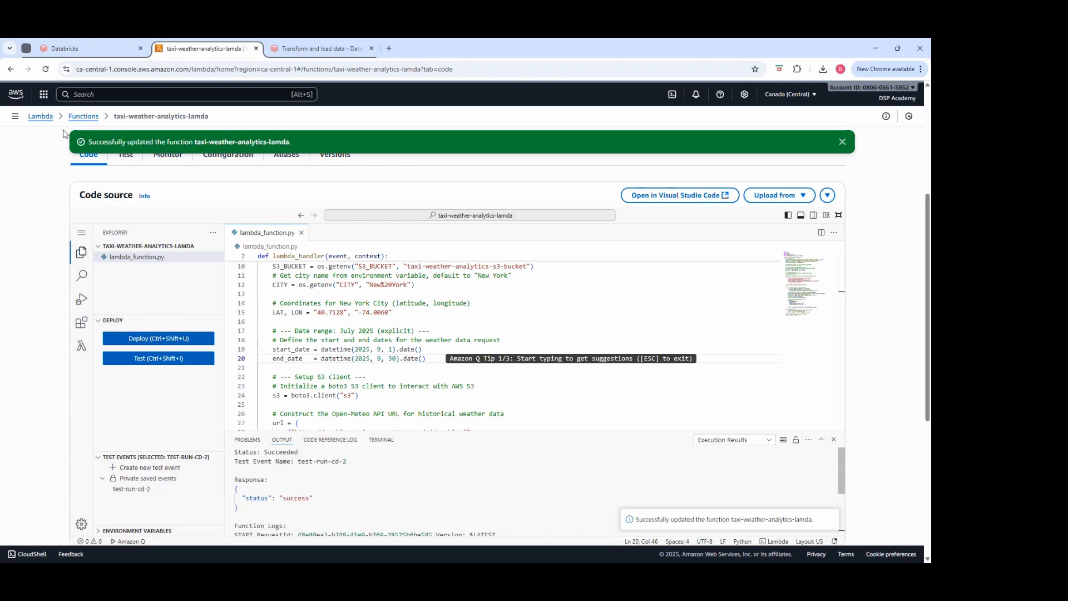
- Open landing/nyc/weather/2025/09/ in the S3 bucket taxi-weather-analytics-s3-bucket to check the September weather file
click(17, 96)
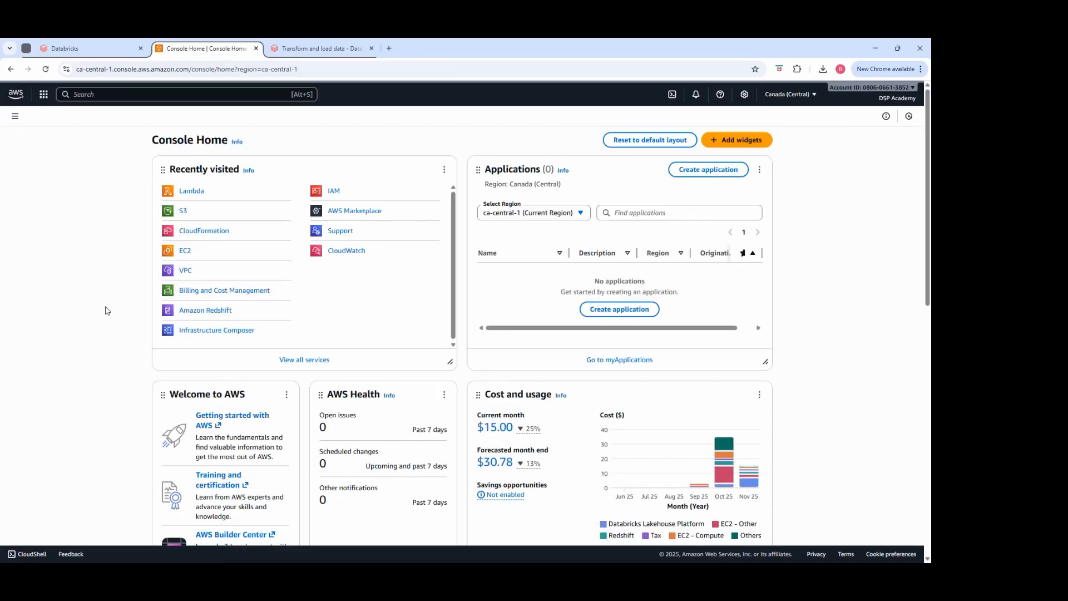
click(183, 210)
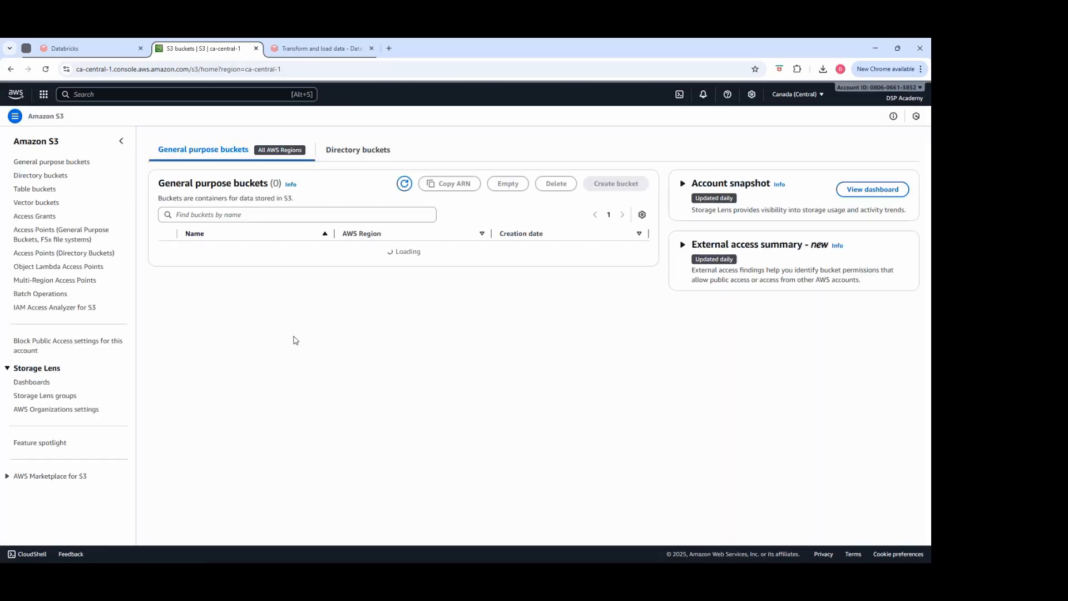
click(234, 311)
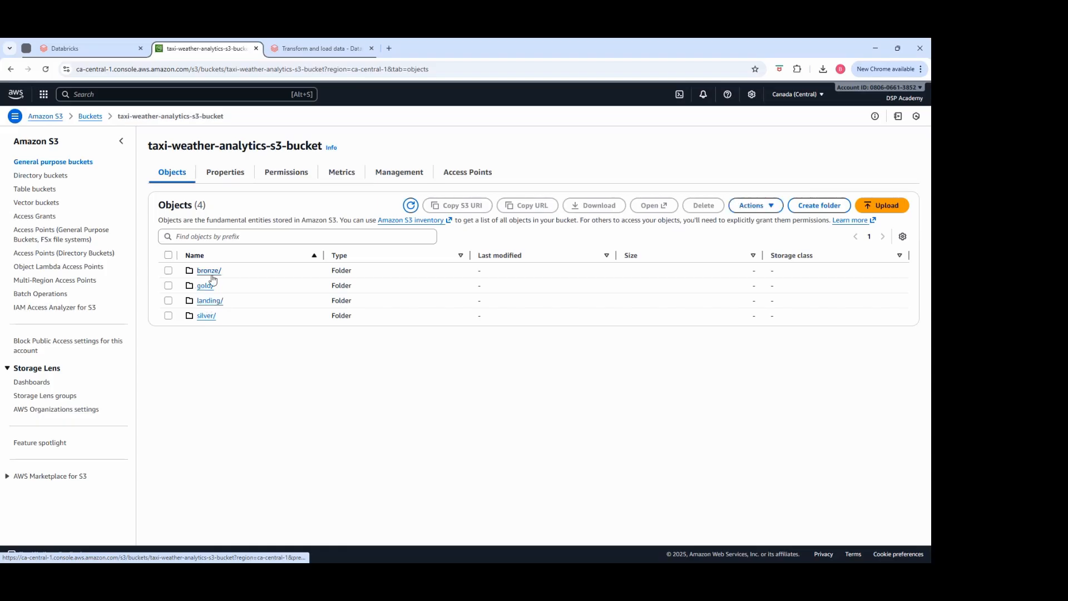
click(212, 301)
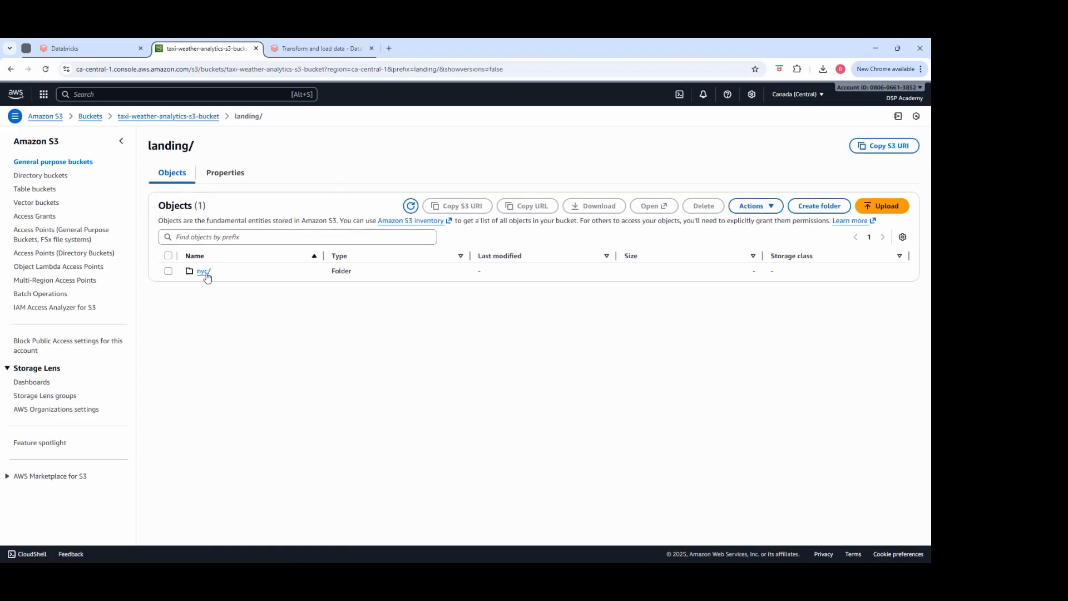
click(204, 272)
click(218, 289)
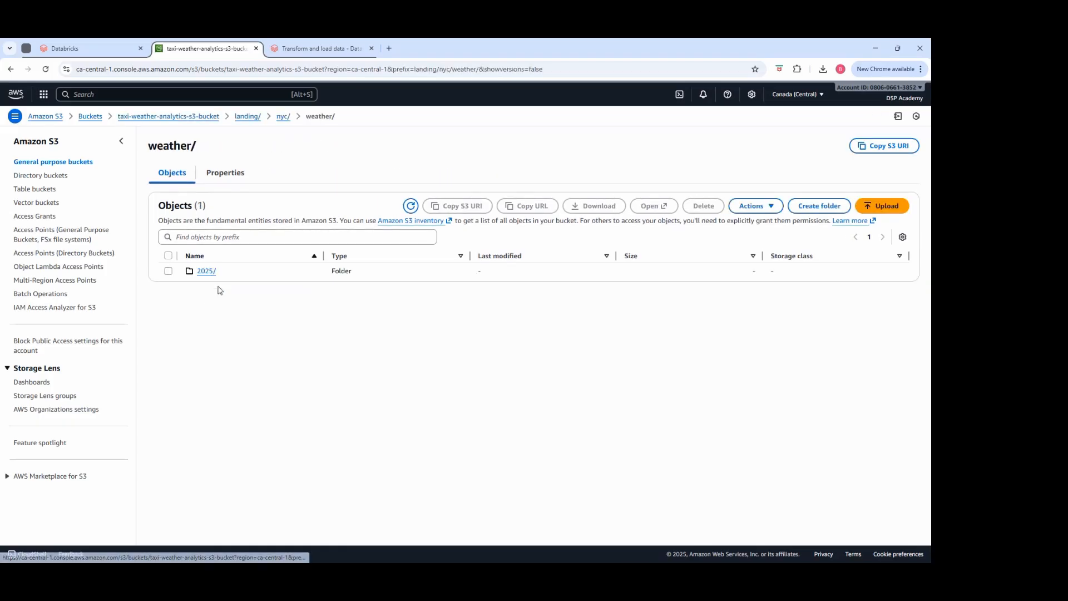
click(203, 272)
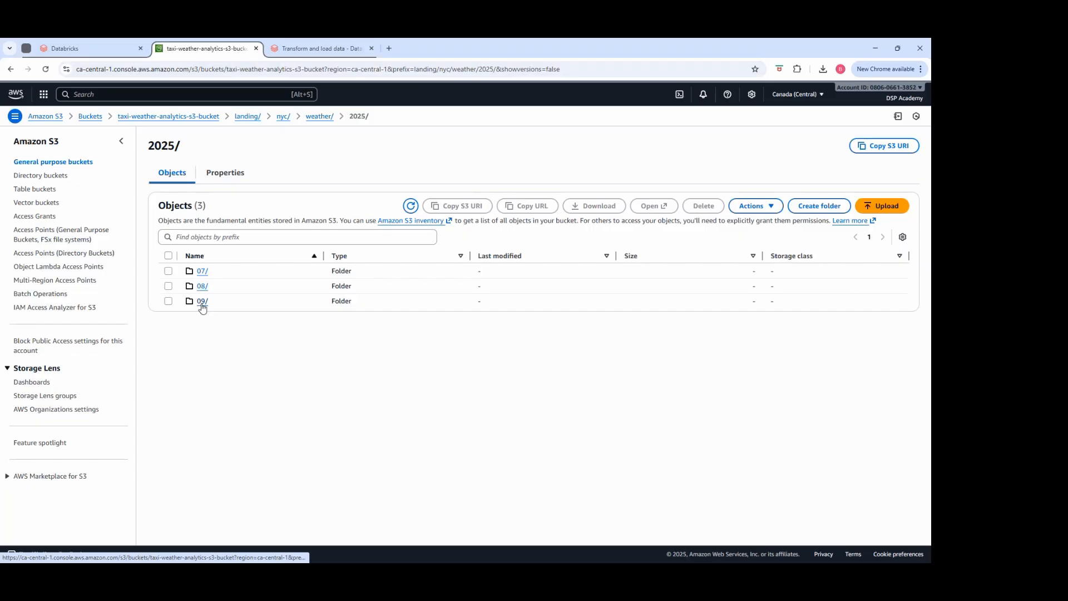
click(202, 302)
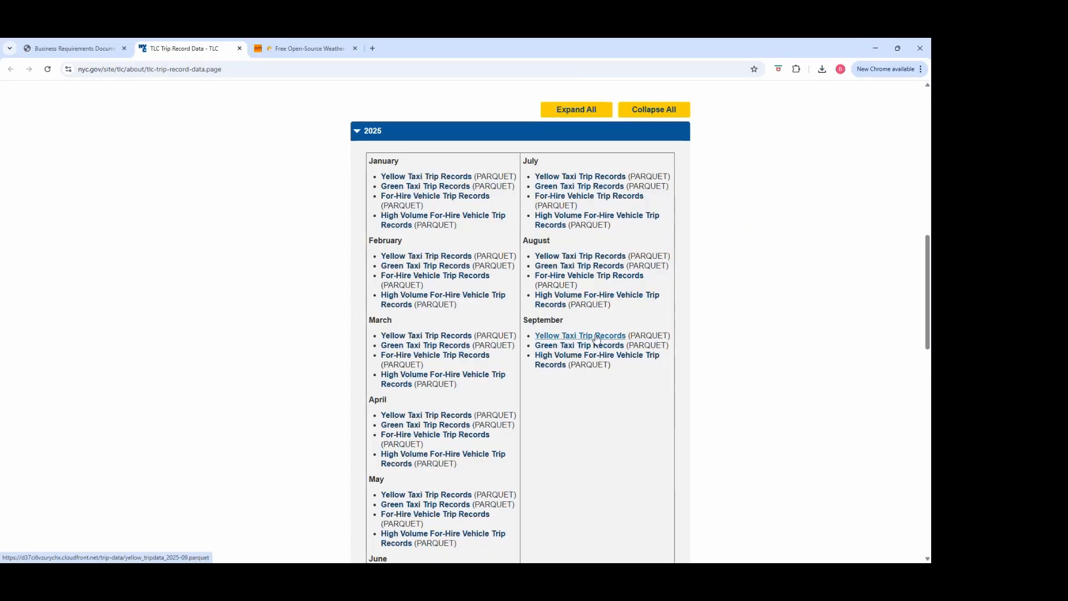
- Download the September 2025 Yellow Taxi Trip Records from the TLC Trip Record Data page and return to the S3 console
click(596, 337)
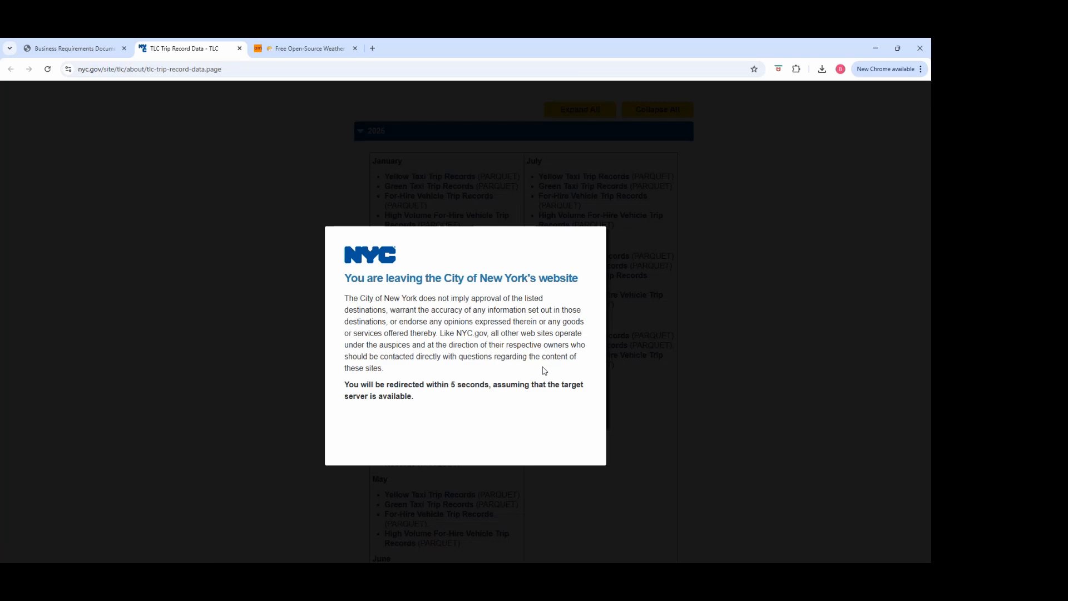
click(875, 48)
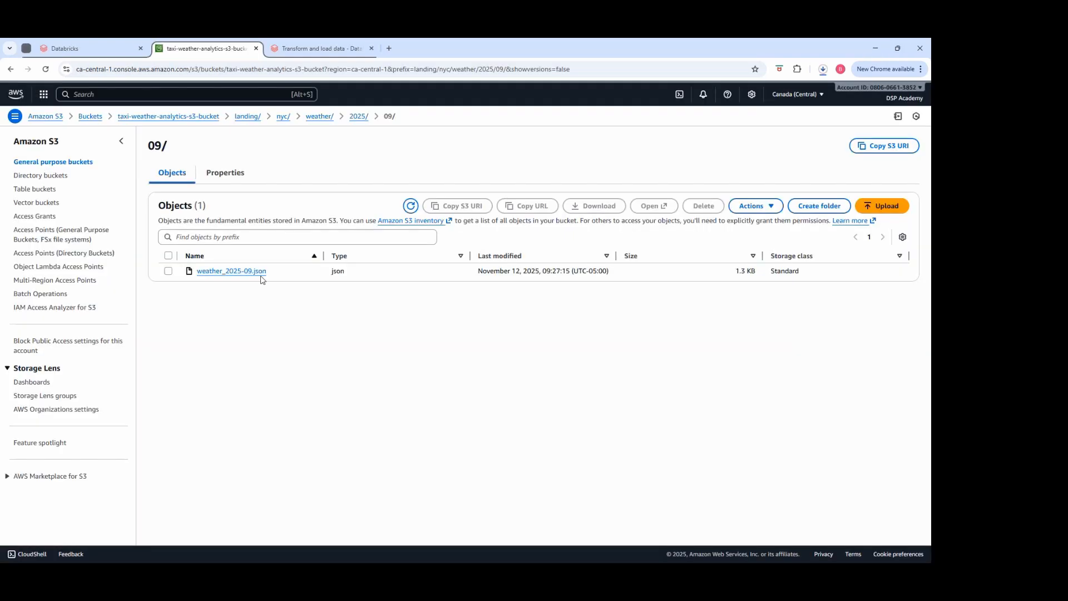
- Create a folder named 09 in landing/nyc/taxi/2025/ of the bucket without specifying an encryption key
click(283, 116)
click(204, 271)
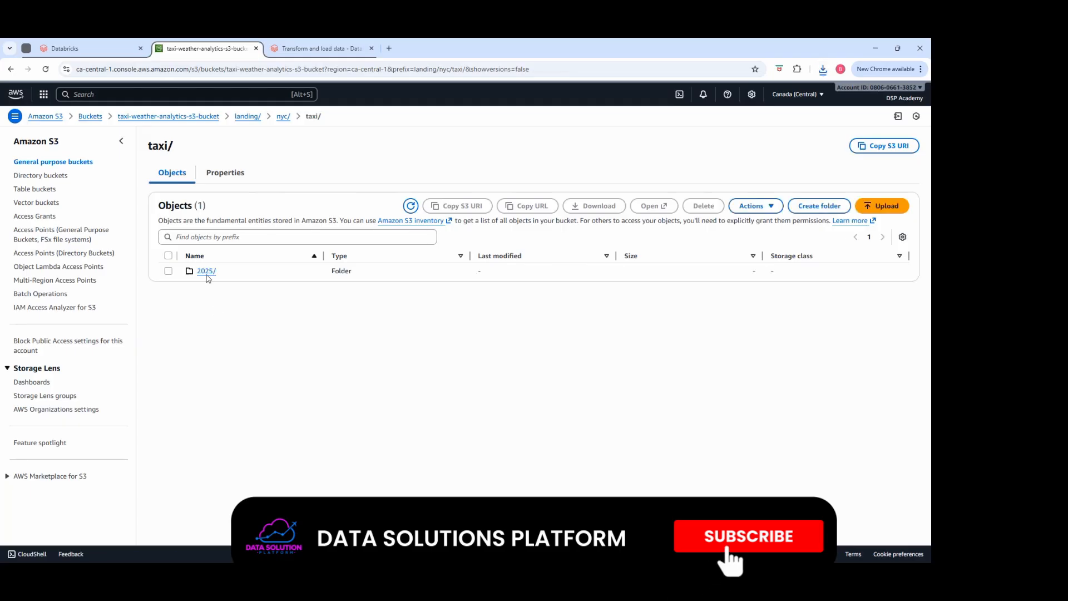
click(205, 271)
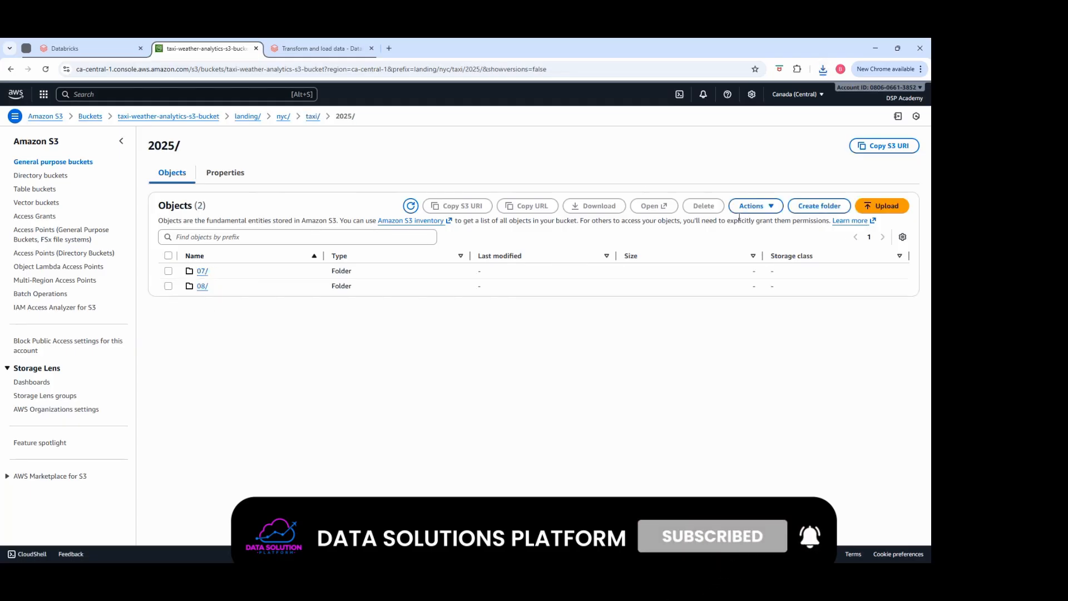
click(807, 207)
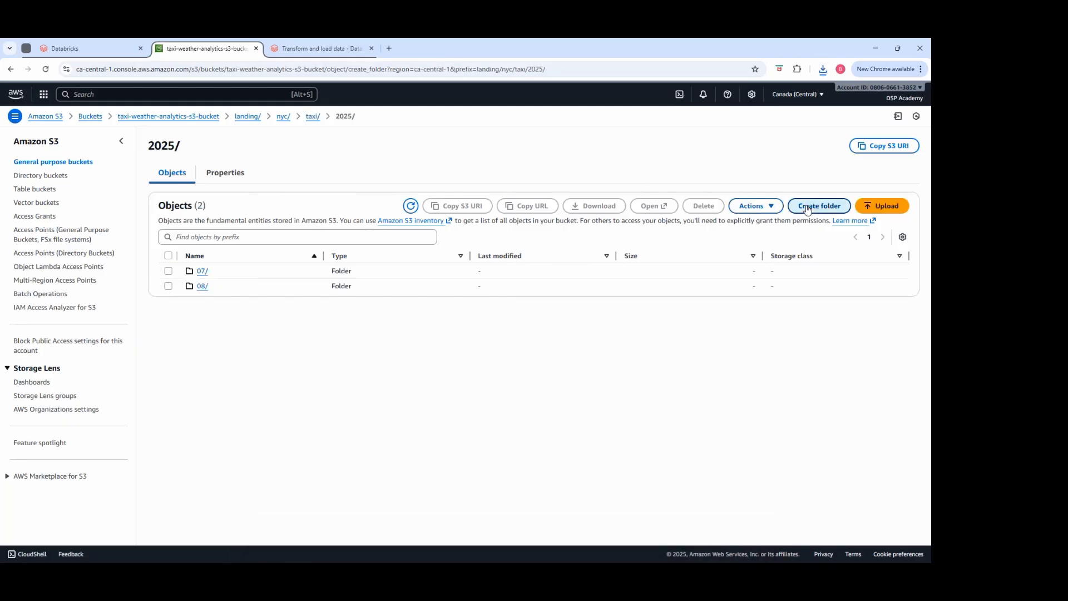
text(09)
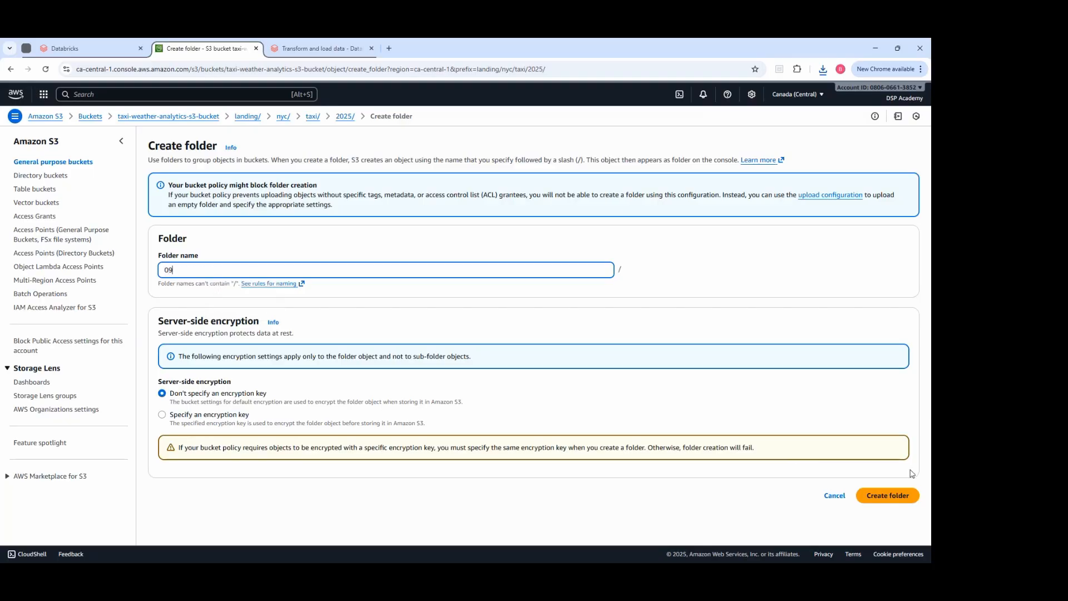
click(892, 495)
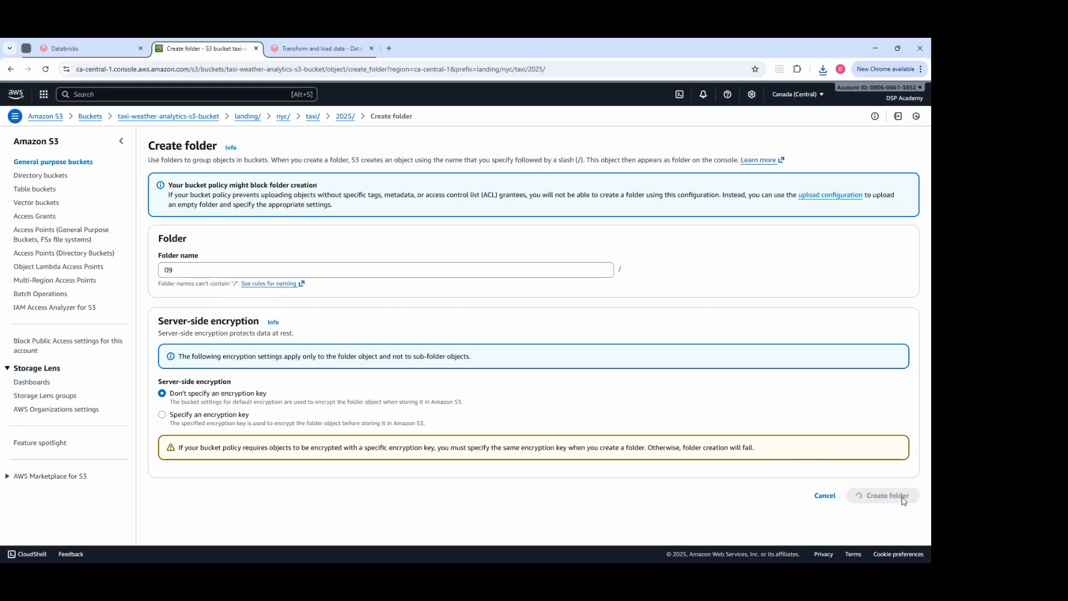
- Upload yellow_tripdata_2025-09 (1).parquet to landing/nyc/taxi/2025/09/ and open the destination folder
click(204, 332)
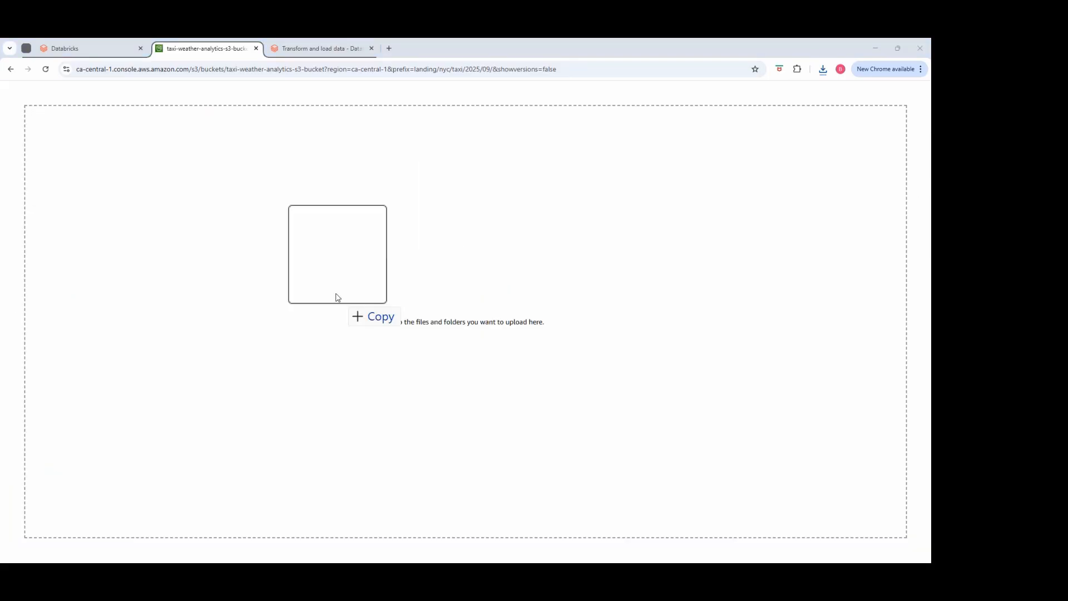
drag(336, 298, 336, 299)
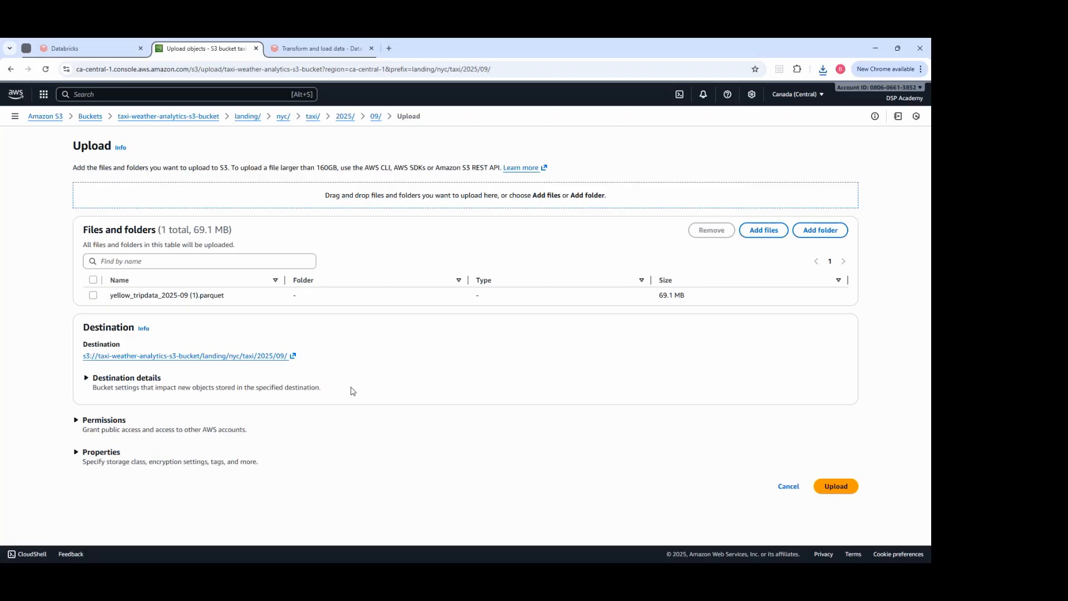
click(836, 486)
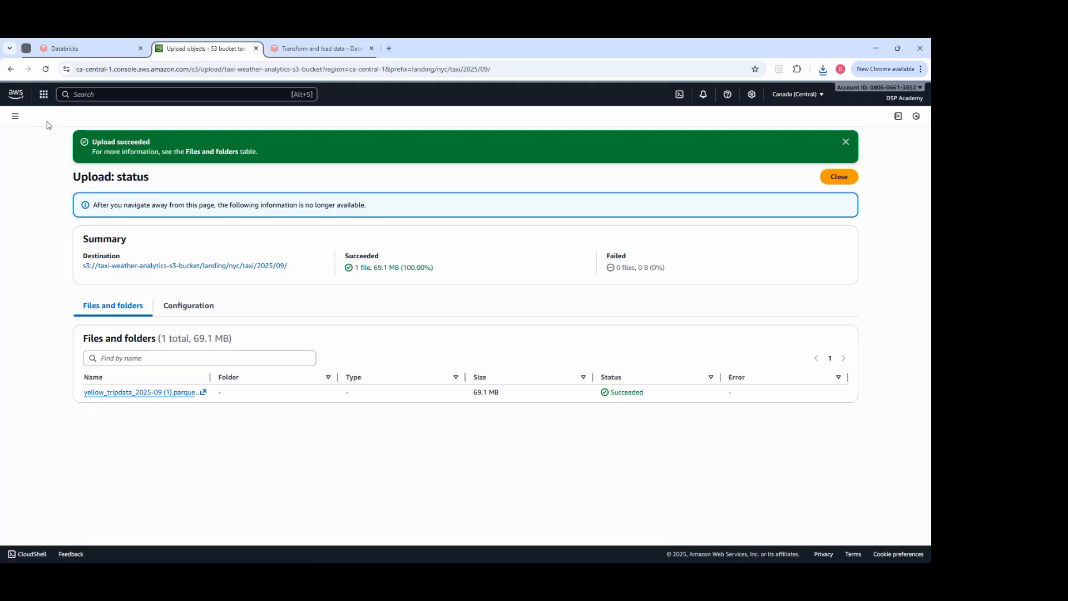
click(119, 266)
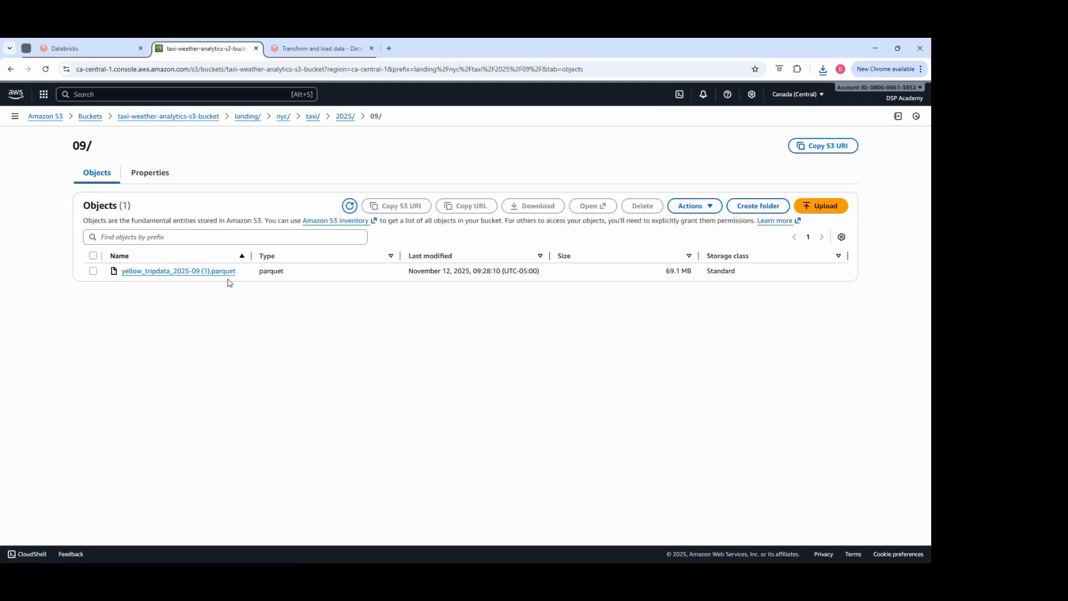
- Rename the uploaded parquet object in taxi/2025/09/ as yellow_tripdata_2025-09.parquet, keeping the source copy settings
click(93, 271)
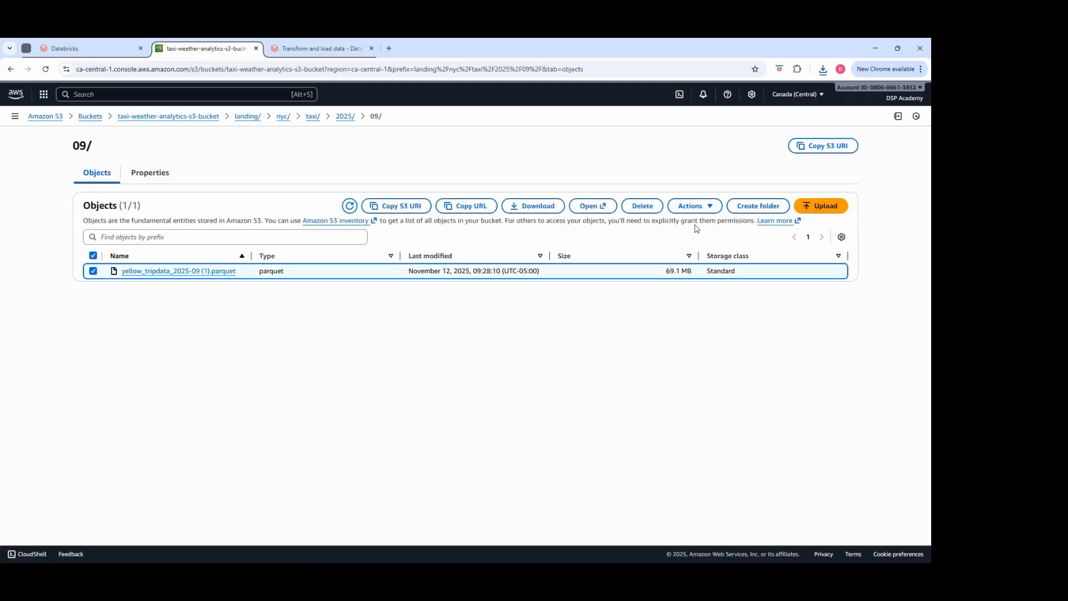
click(688, 207)
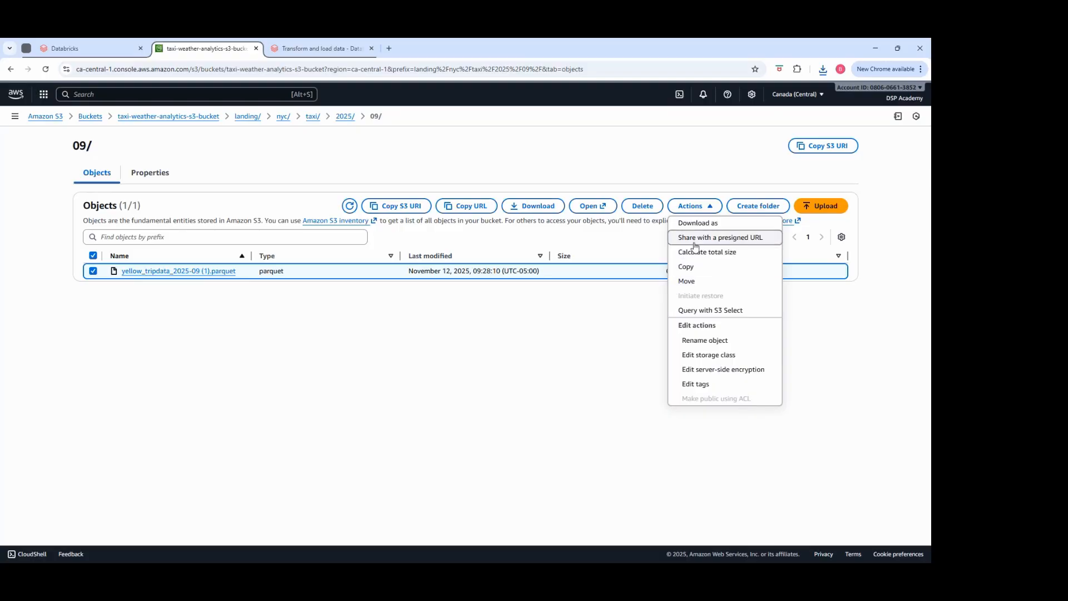
click(692, 340)
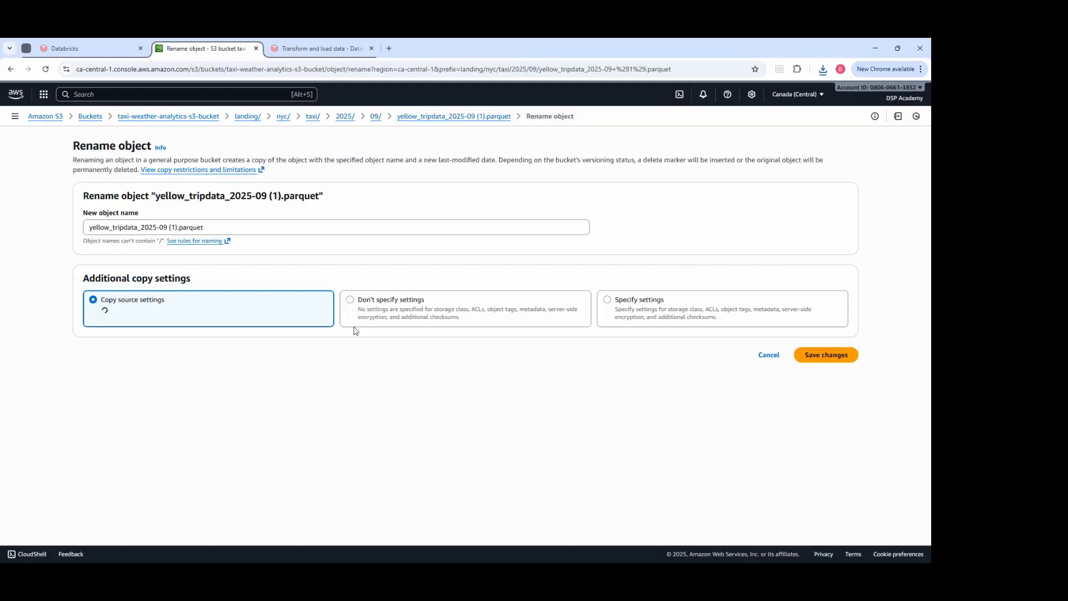
click(179, 227)
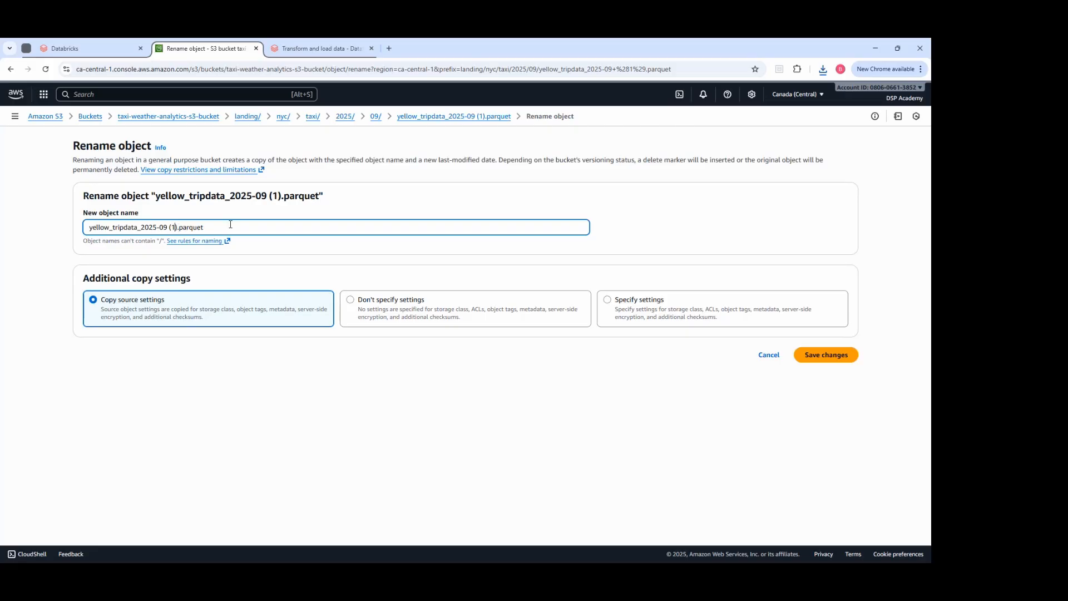
key(BackSpace)
key(BackSpace)
key(BackSpace)
key(BackSpace)
click(834, 357)
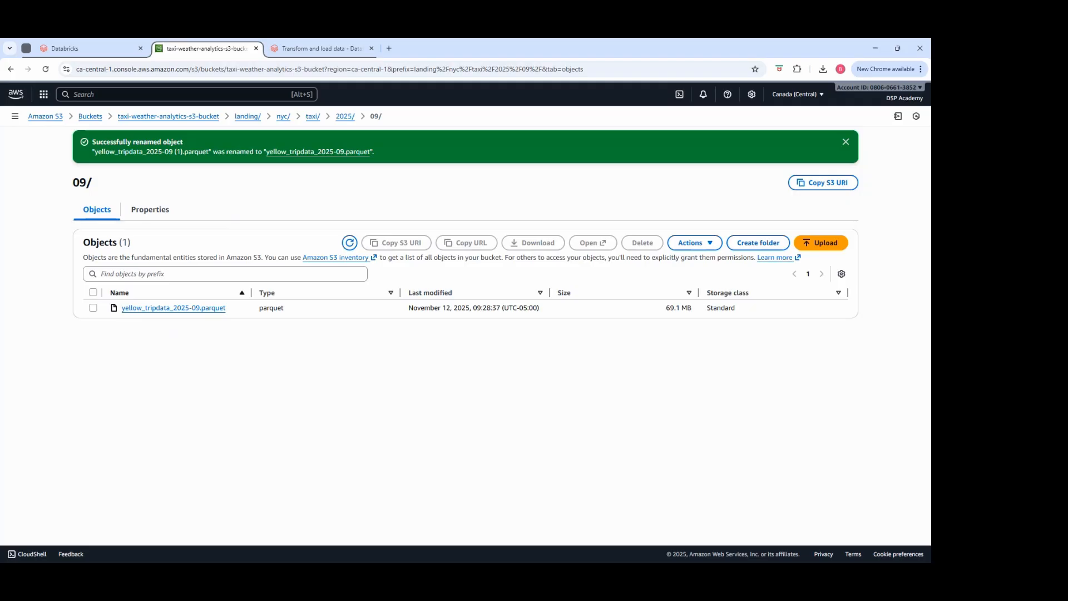
- Switch to the Transform and load data notebook in Databricks, view its S3 mount section, and bring up the data architecture diagram
click(272, 49)
scroll(258, 273, up, 5)
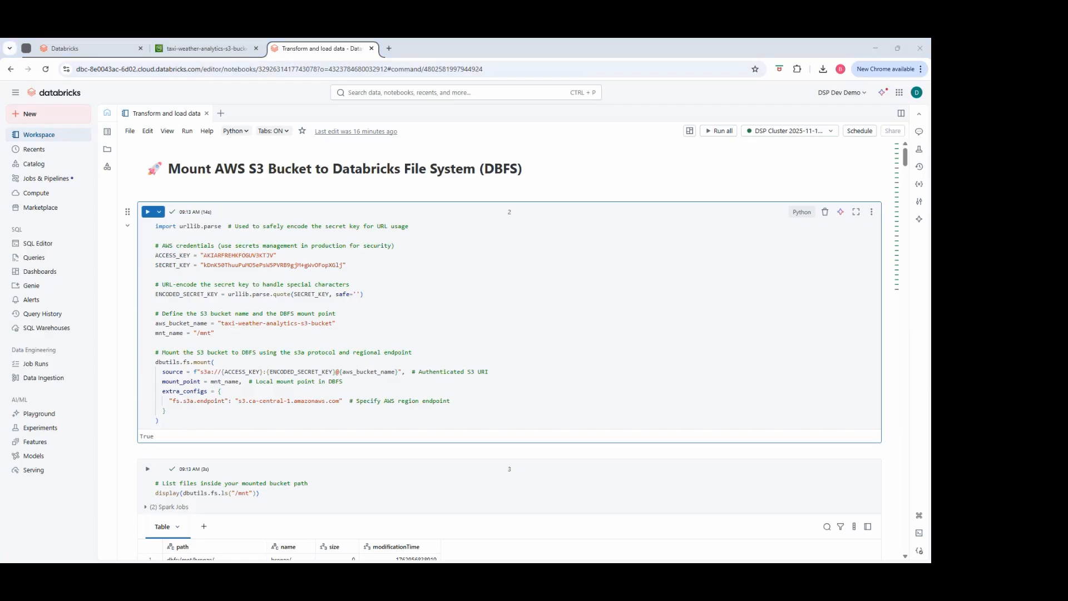
key(alt+Tab)
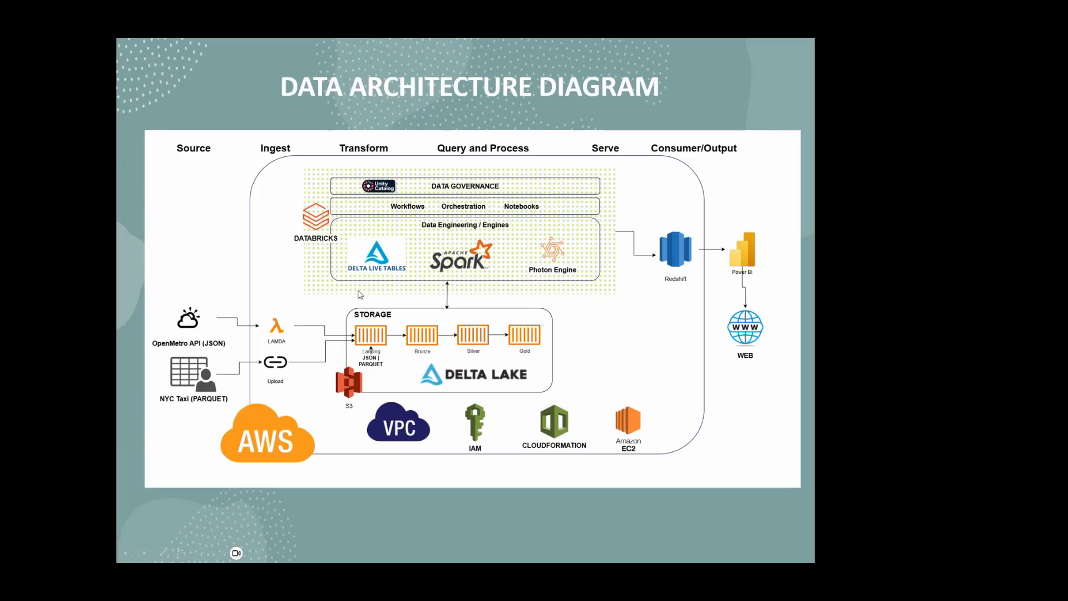